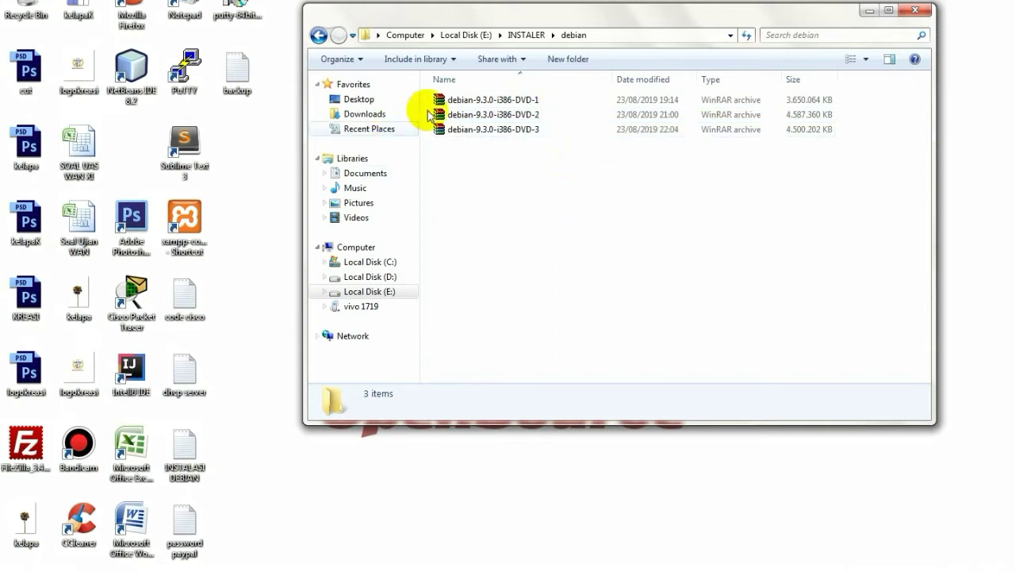
- Minimise the debian folder window and launch Oracle VM VirtualBox from the desktop
left_click(607, 17)
left_click_drag(608, 17, 582, 26)
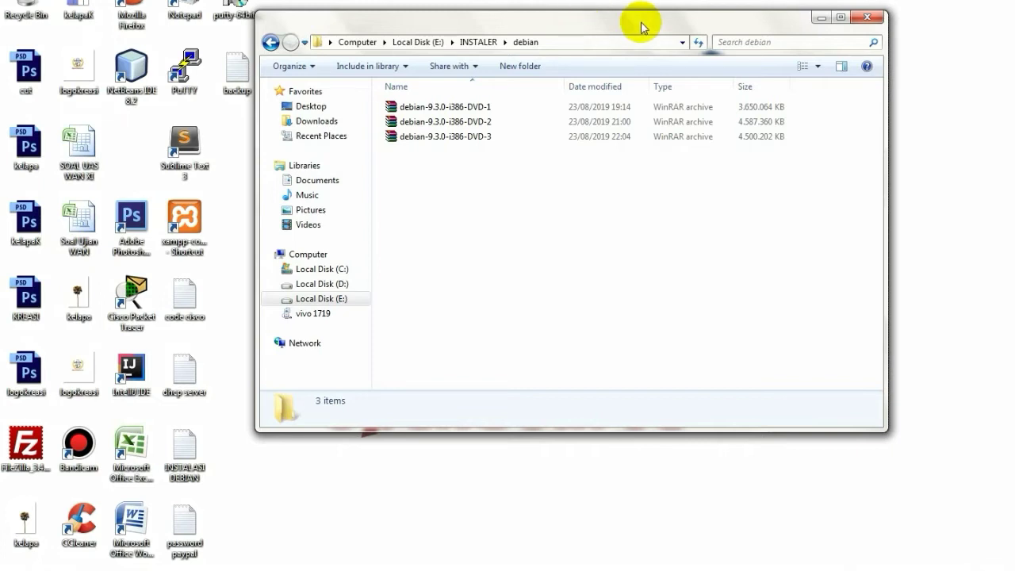
left_click(820, 17)
left_click_drag(711, 70, 765, 151)
left_click(758, 270)
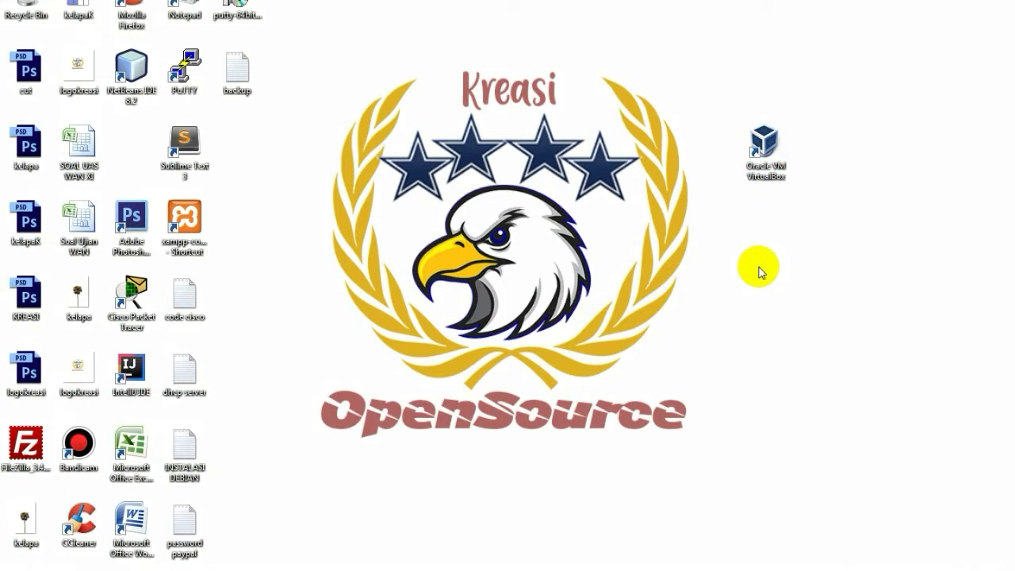
left_click(768, 150)
double_click(768, 152)
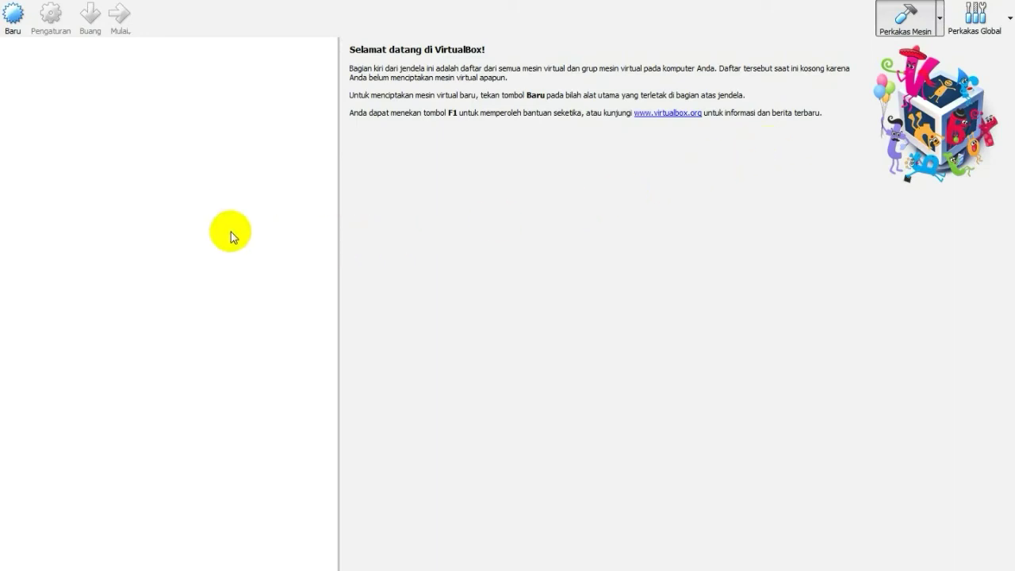
- Start a new virtual machine named DEBIAN SERVER with type Linux and version Debian (64-bit)
left_click(14, 18)
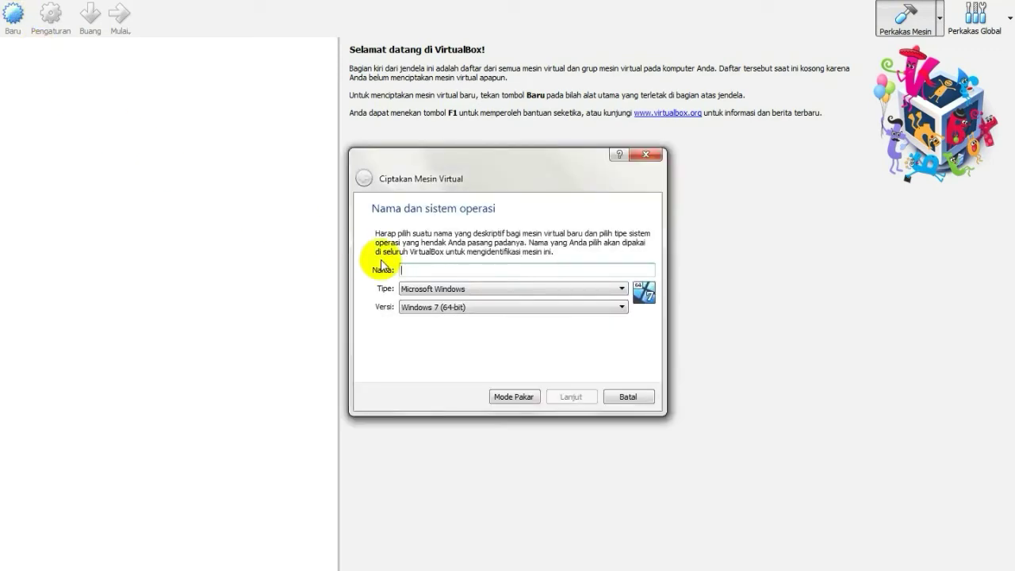
left_click(425, 270)
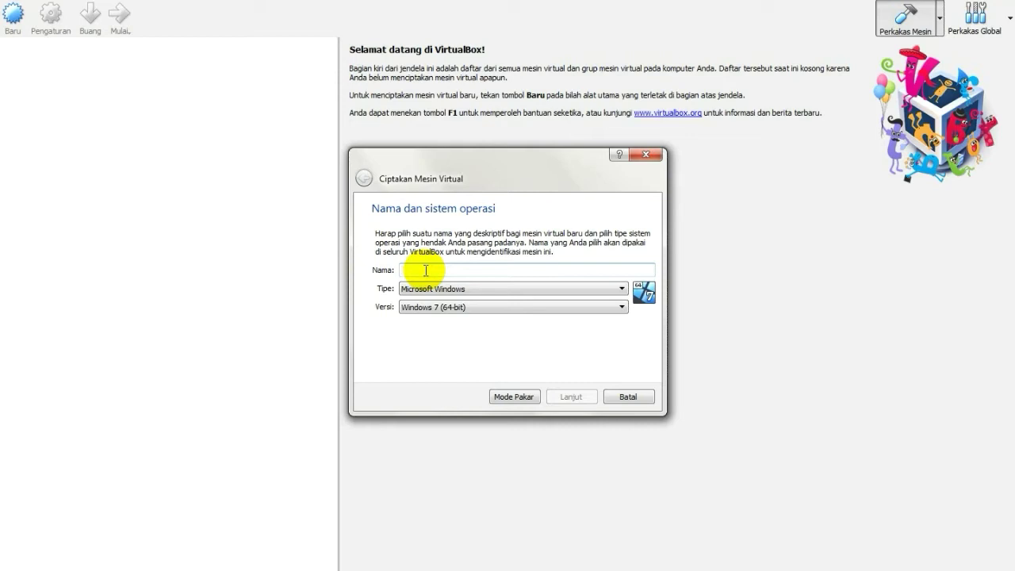
type("DEBIA")
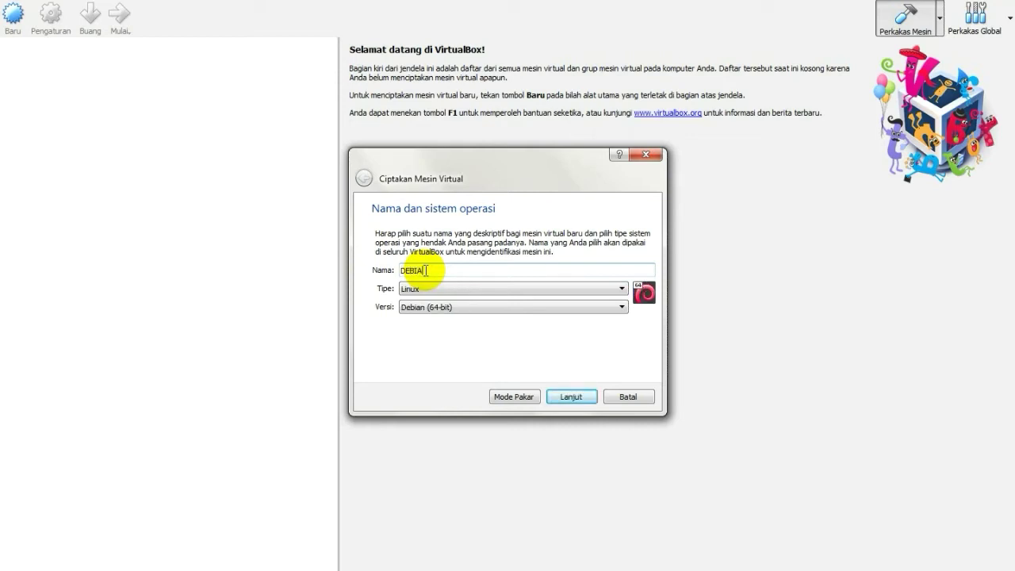
type("N SERVER")
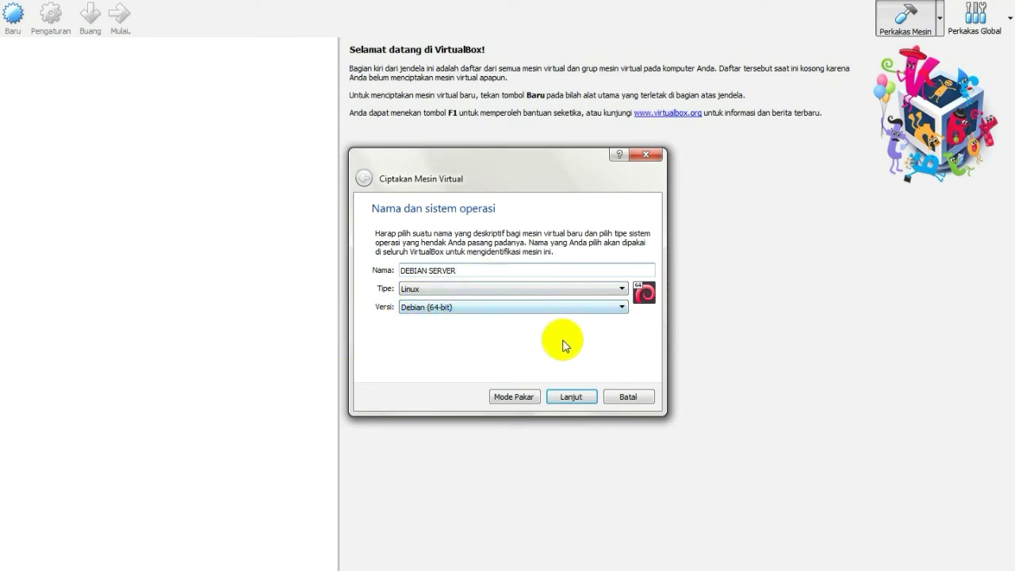
left_click(569, 399)
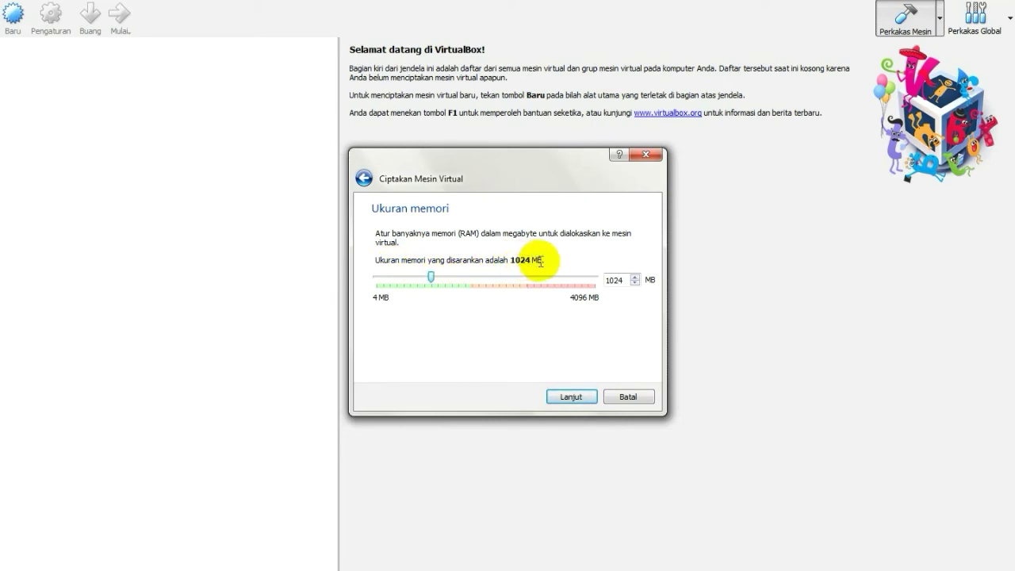
- Accept 1024 MB of memory for the new machine and choose to create a virtual hard disk now
left_click(576, 396)
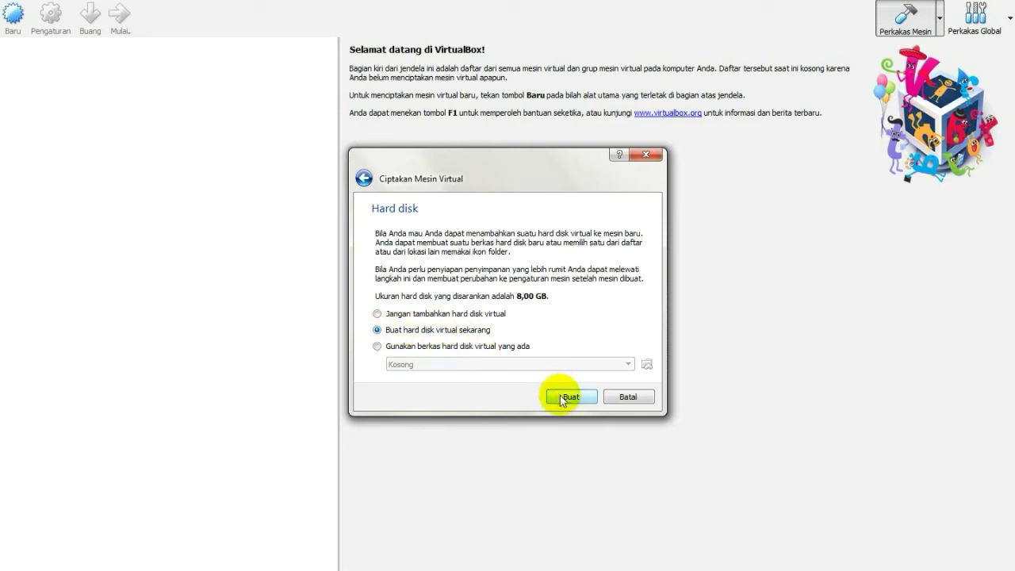
left_click(453, 295)
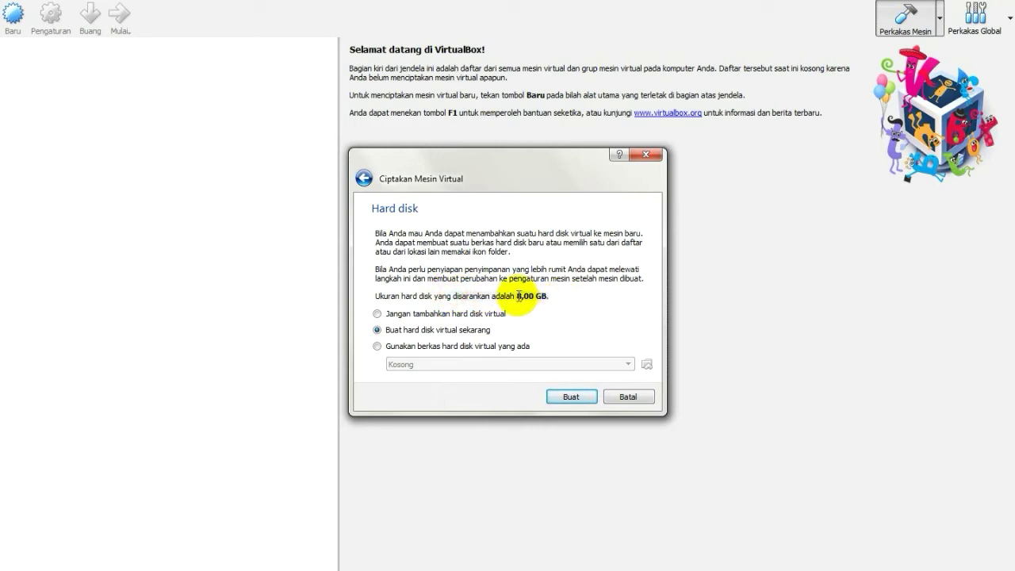
left_click(546, 300)
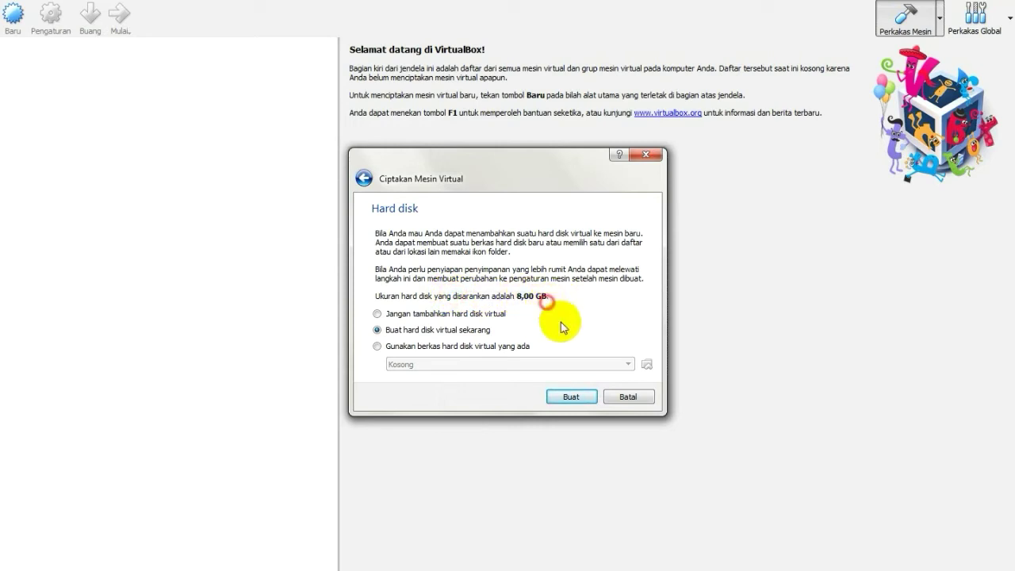
left_click(570, 396)
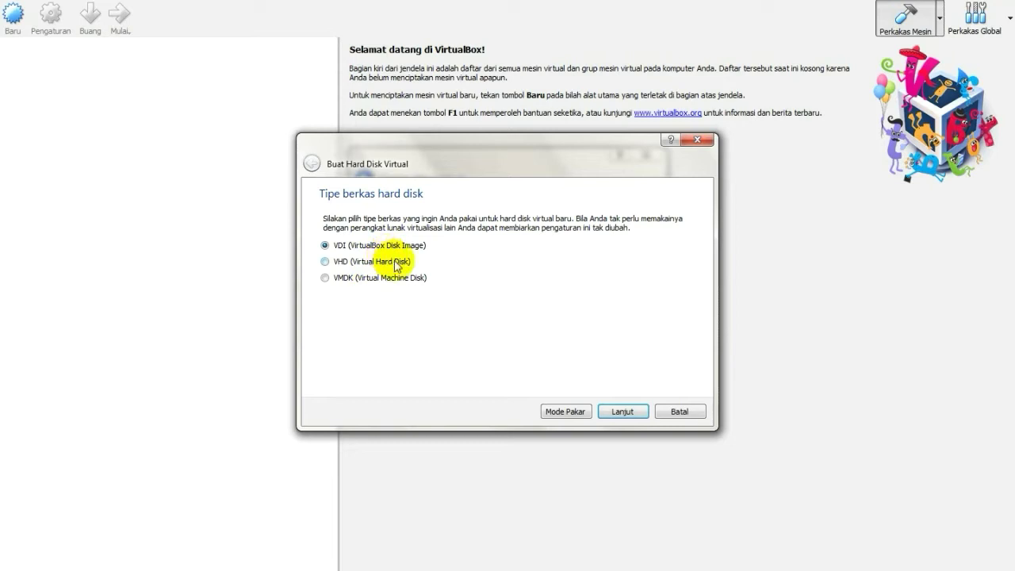
- Create the DEBIAN SERVER virtual hard disk as a dynamically allocated VDI with a size of 8,00 GB
left_click(623, 412)
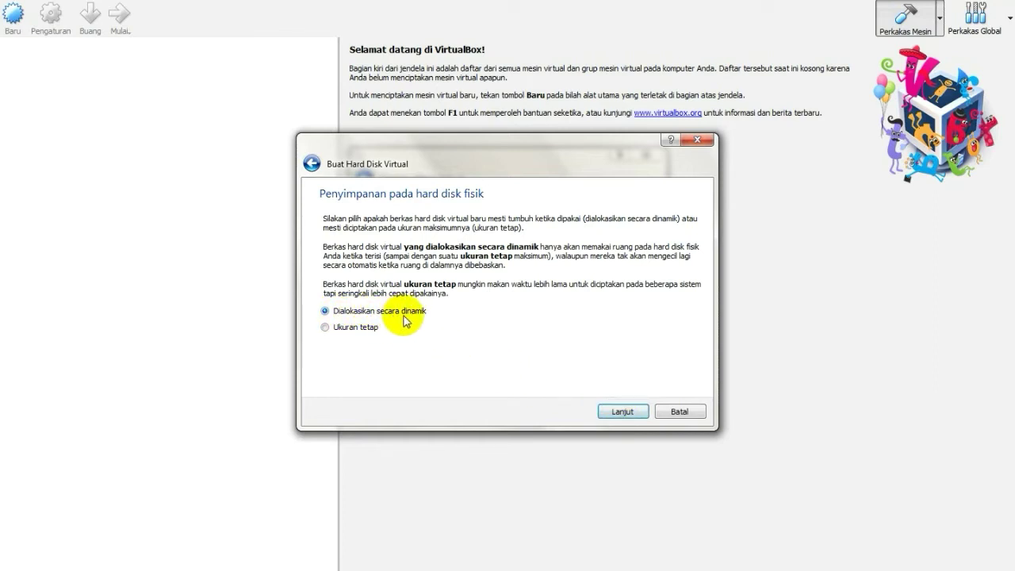
left_click(612, 412)
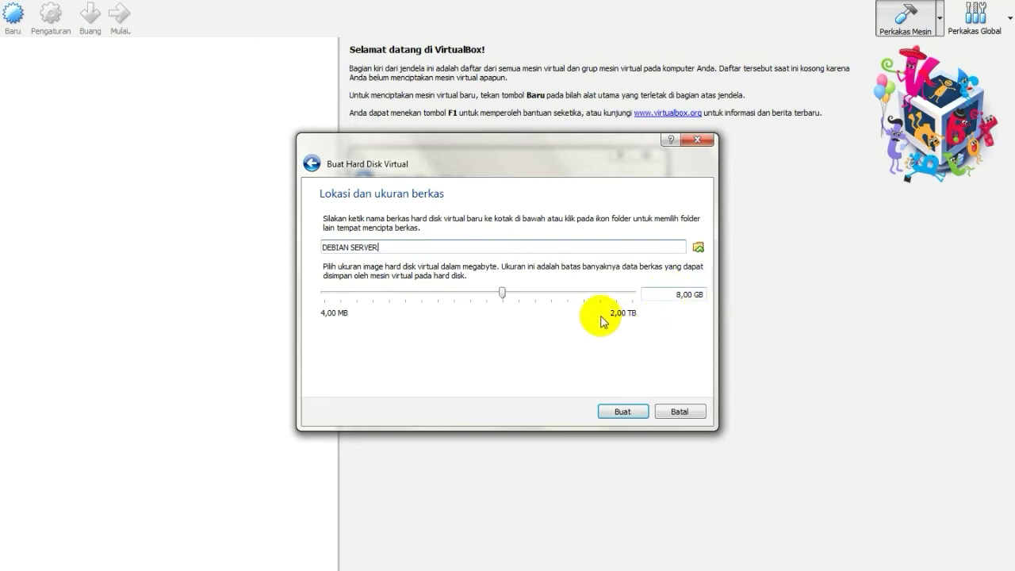
left_click(619, 415)
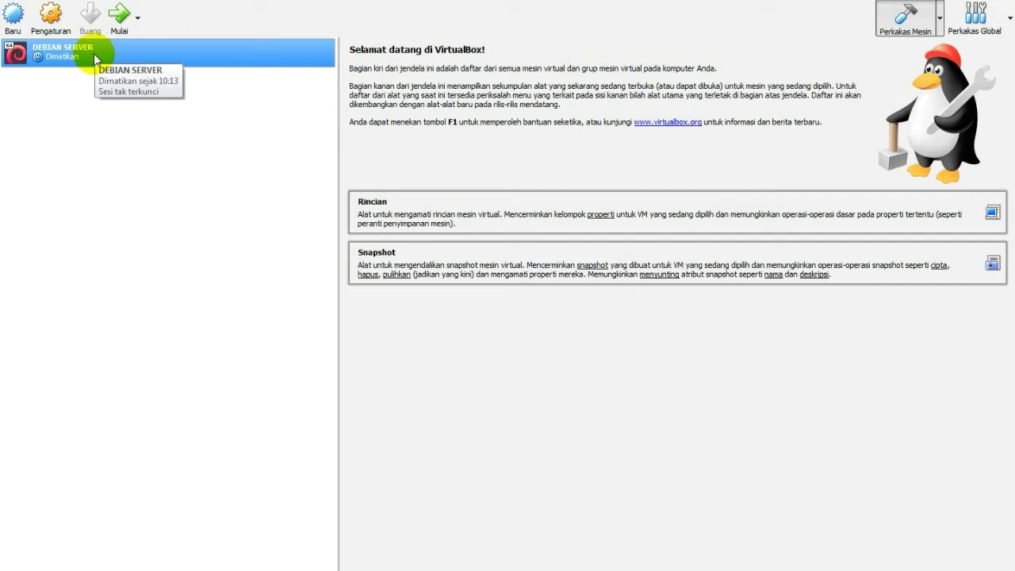
- In the DEBIAN SERVER storage settings, load debian-9.3.0-i386-DVD-1 into the empty optical drive under the IDE controller
left_click(54, 19)
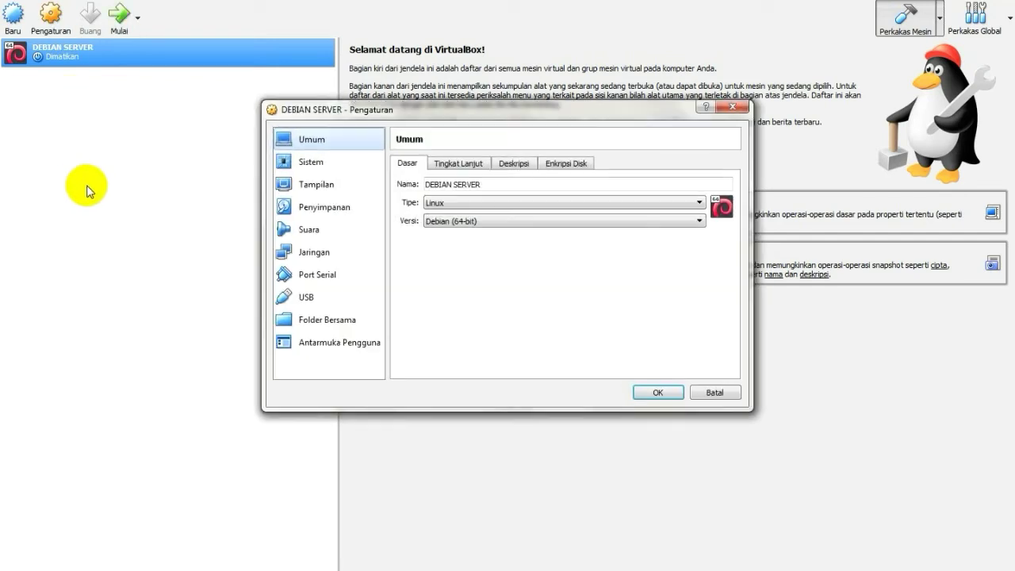
left_click_drag(415, 113, 519, 100)
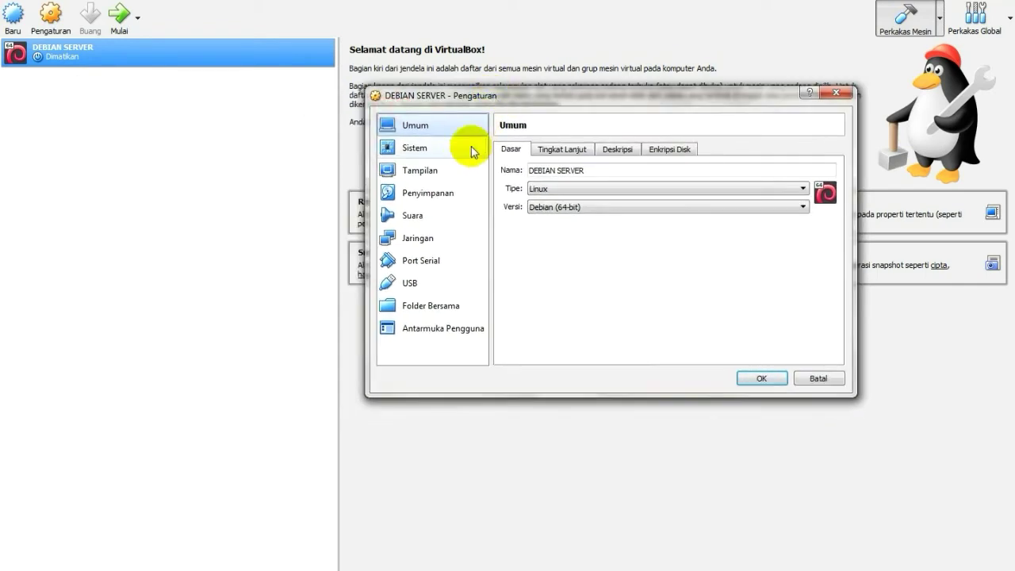
left_click(432, 195)
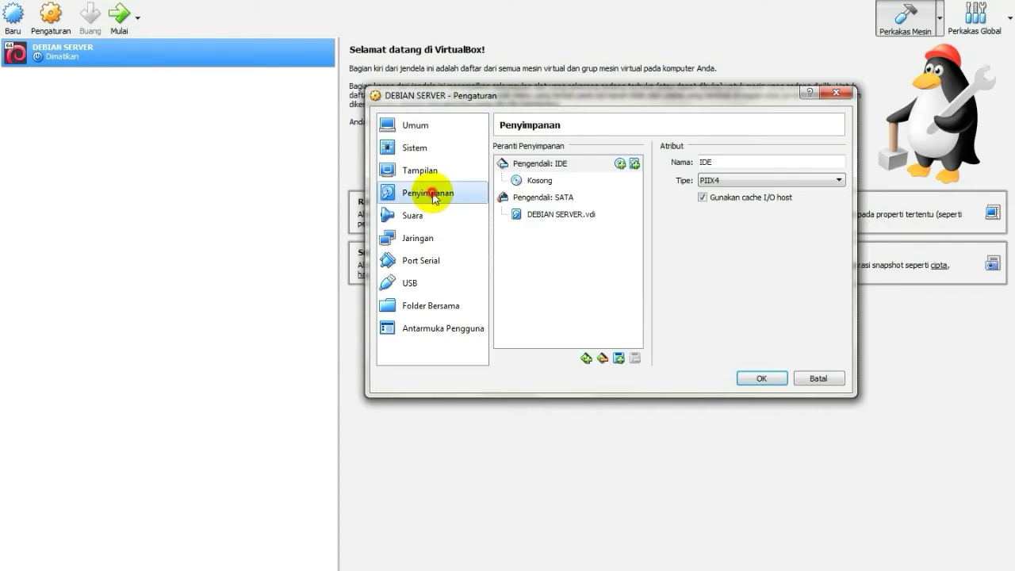
left_click(542, 183)
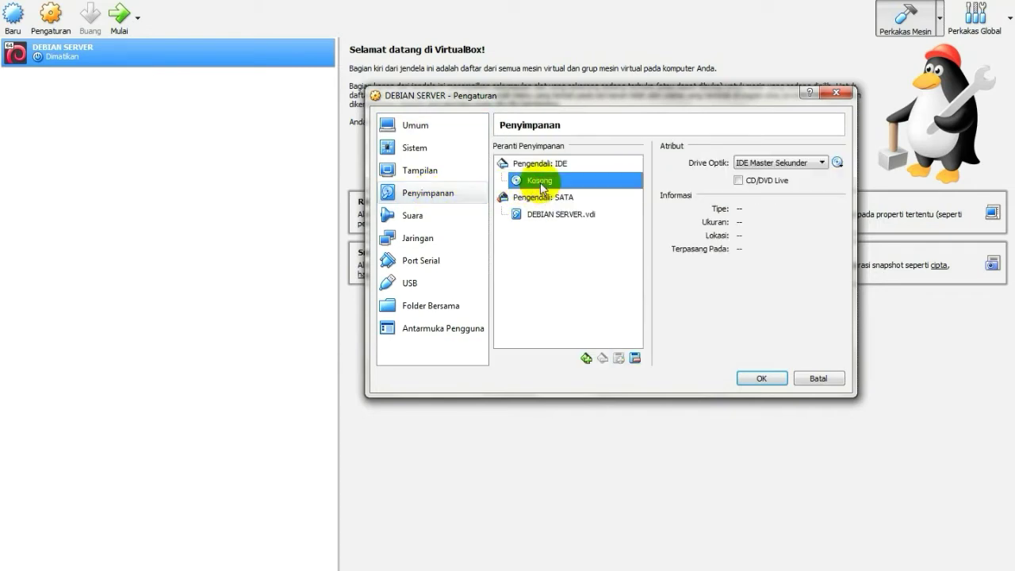
left_click(837, 163)
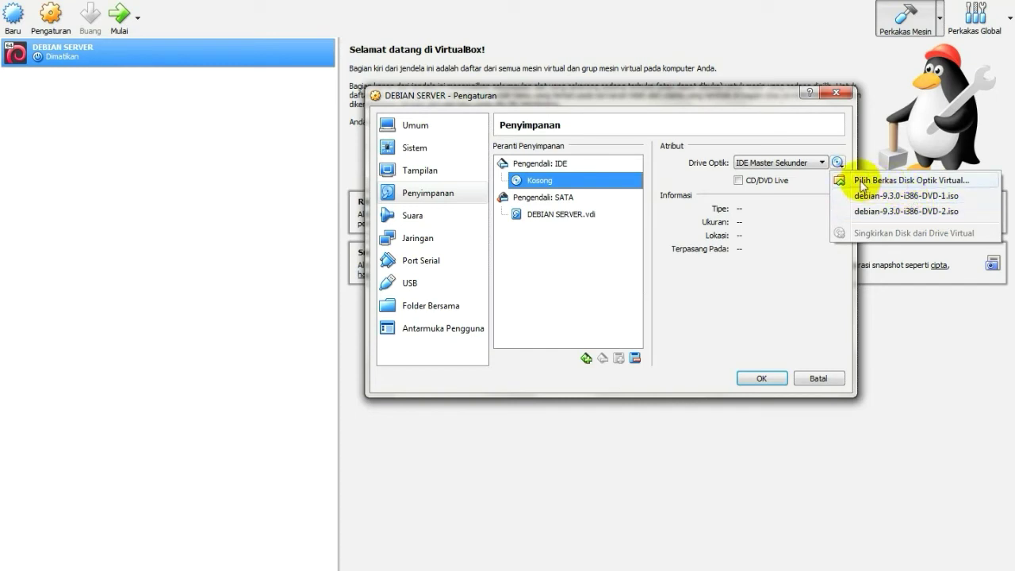
left_click(907, 181)
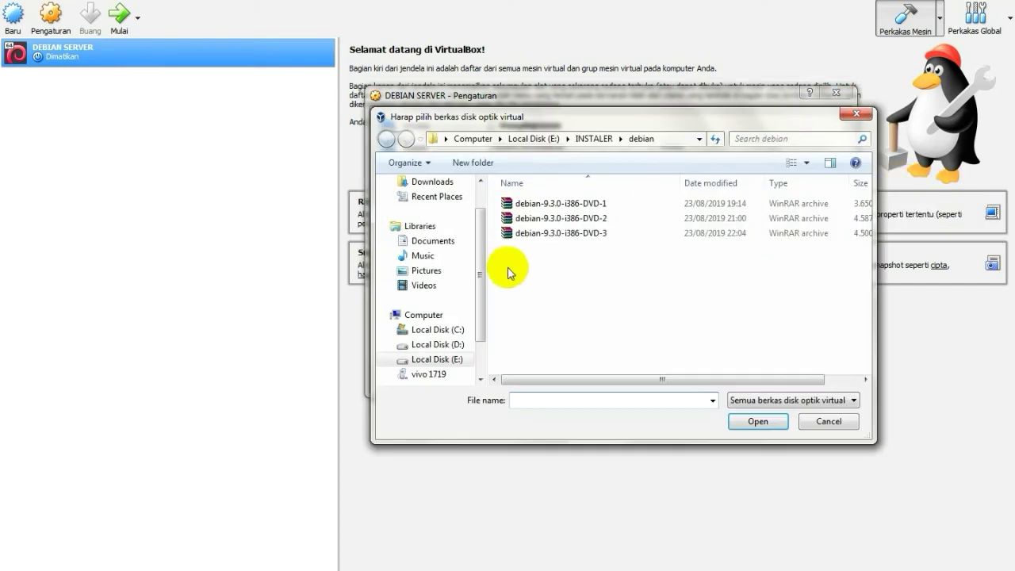
left_click(592, 206)
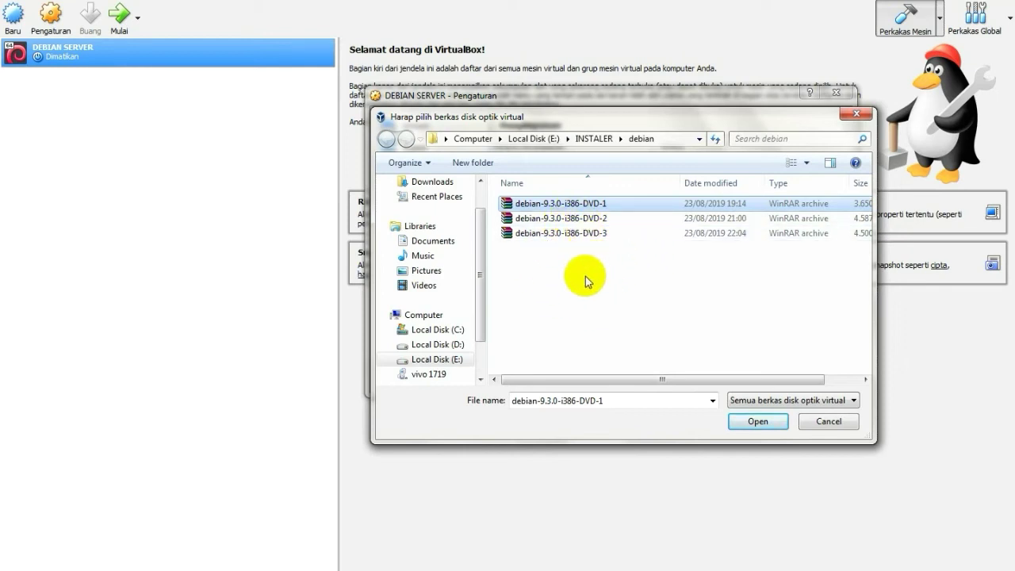
left_click(757, 422)
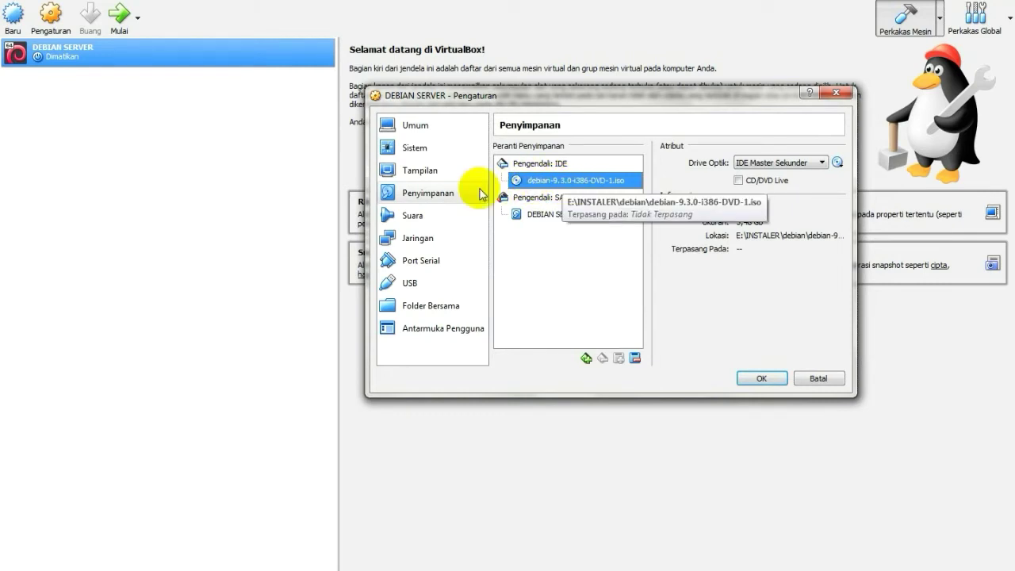
- Attach network Adaptor 1 to Adaptor Hanya-host after trying Jaringan Internal, and save the machine settings
left_click(422, 242)
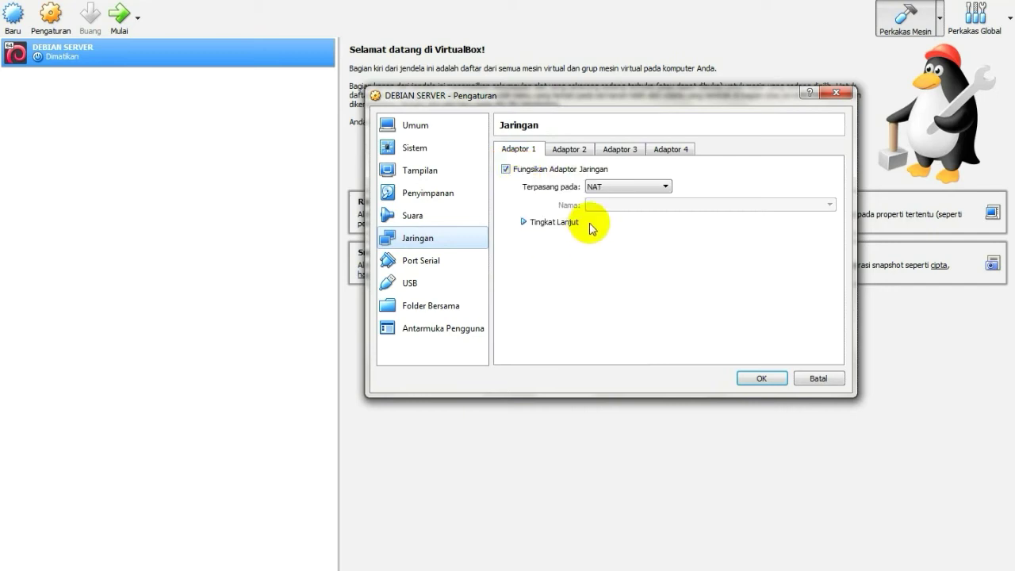
left_click(651, 186)
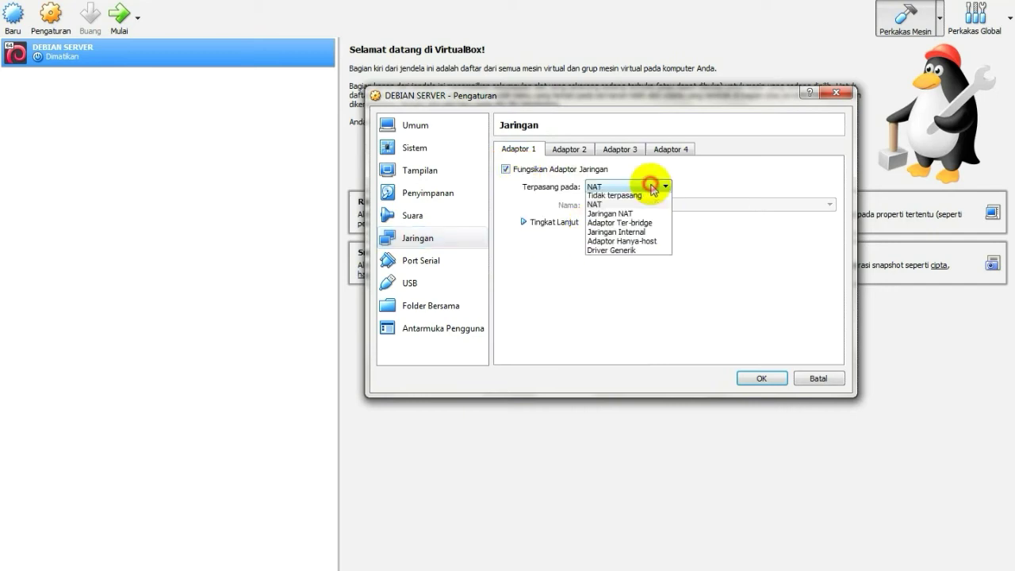
left_click(631, 245)
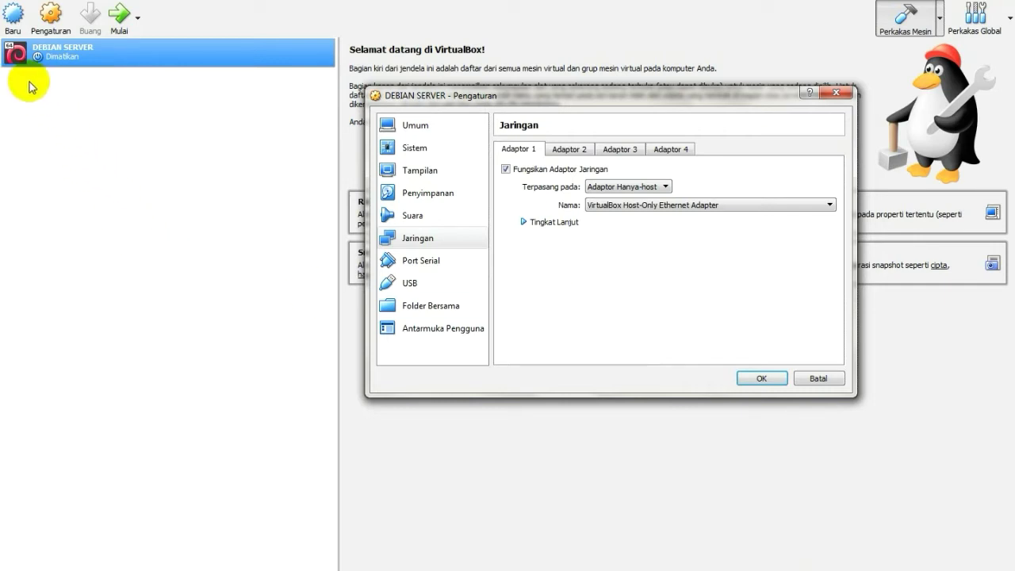
left_click(611, 187)
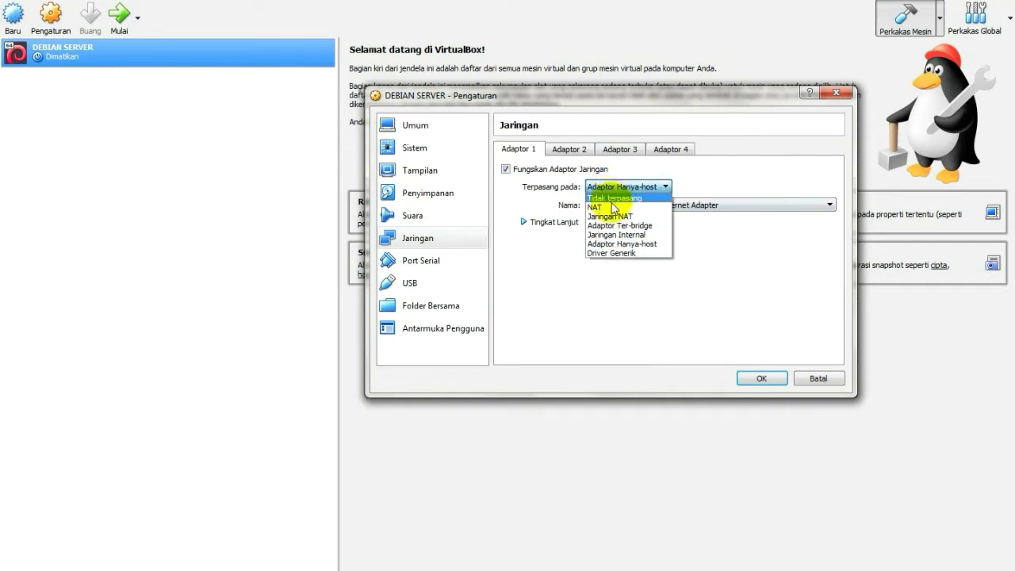
left_click(615, 235)
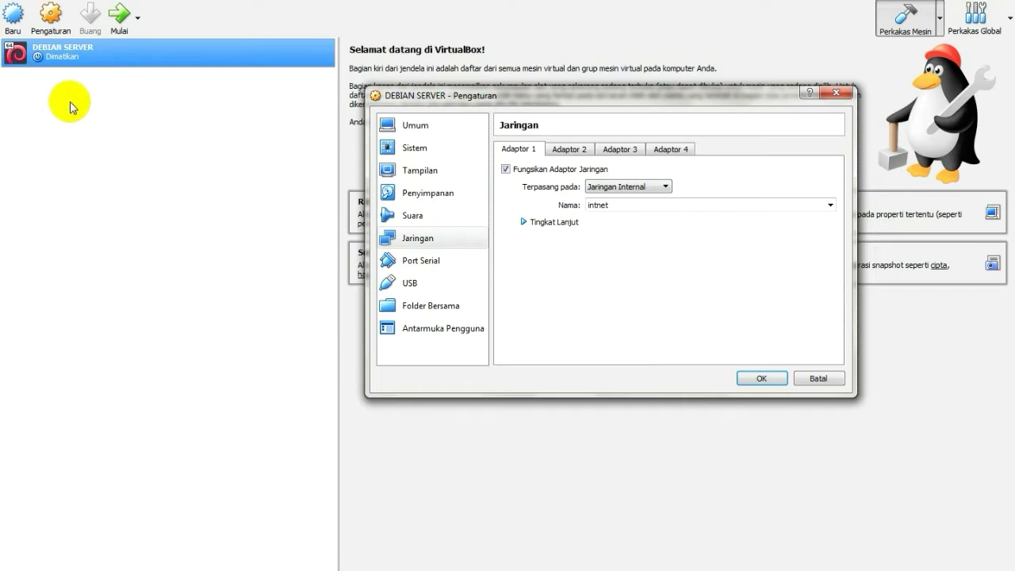
left_click(602, 187)
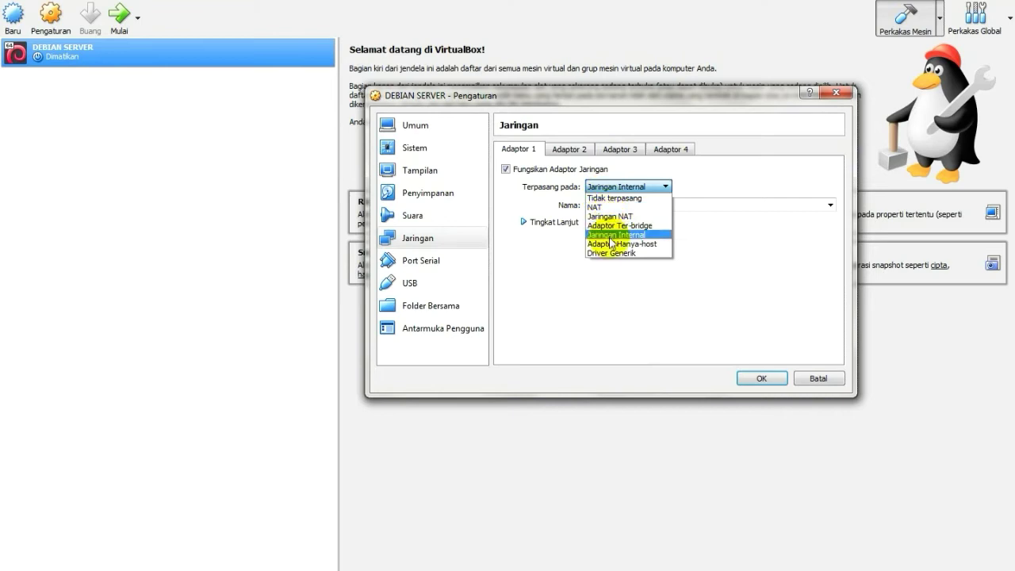
left_click(613, 244)
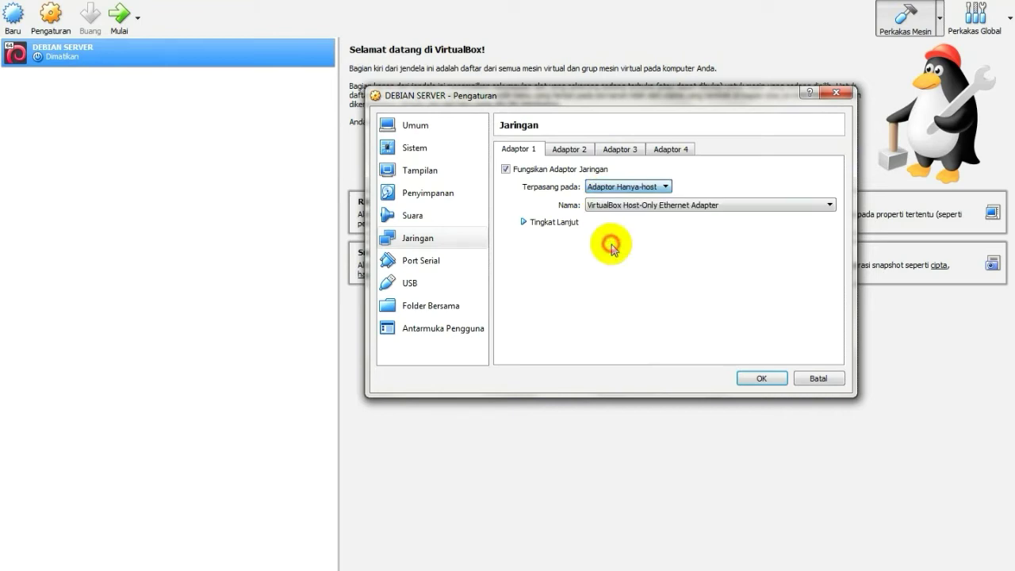
left_click(751, 378)
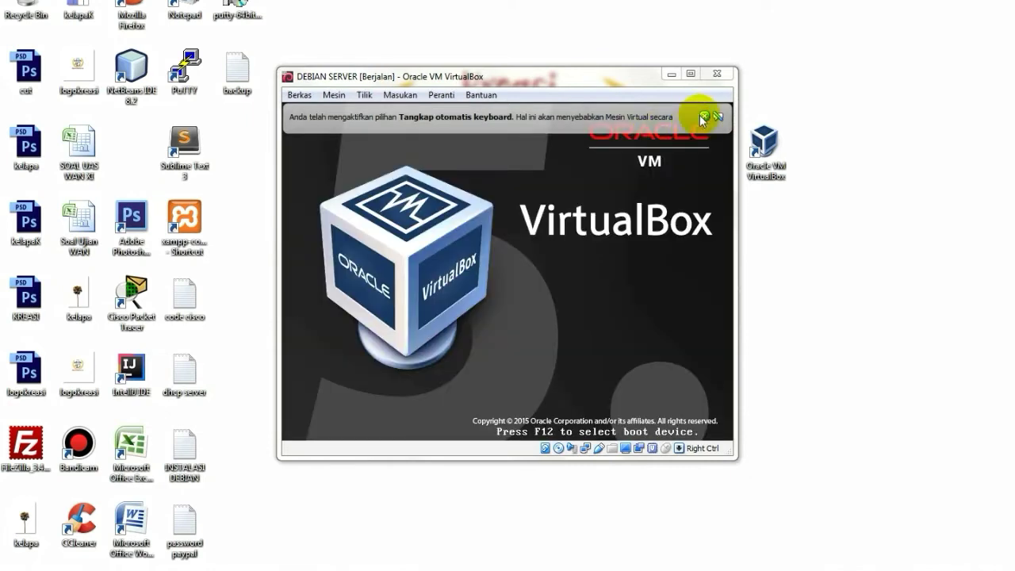
- Dismiss the keyboard capture notice in the running DEBIAN SERVER window and move the window higher on the desktop
left_click(710, 117)
left_click_drag(600, 76, 631, 29)
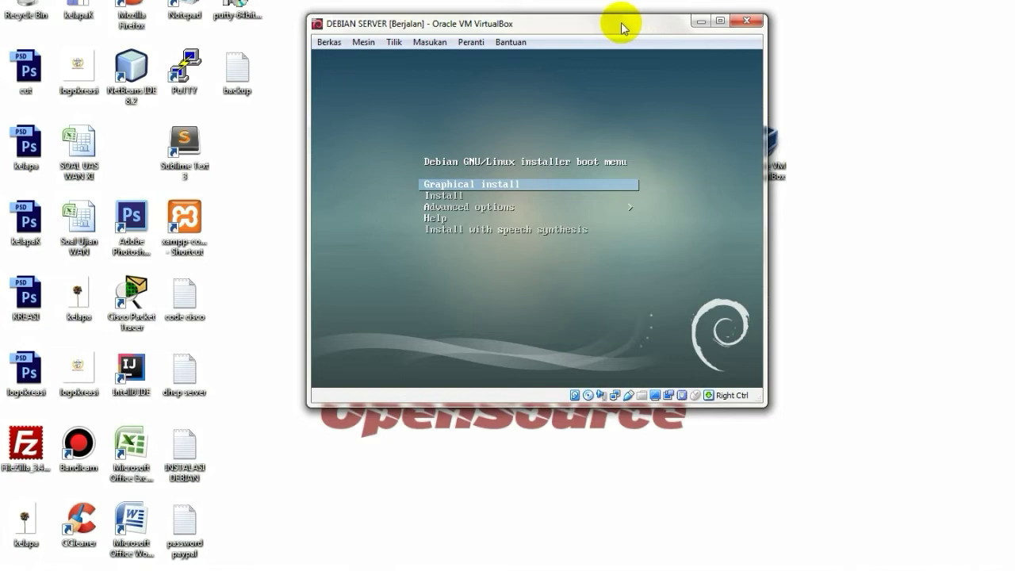
left_click_drag(618, 28, 634, 26)
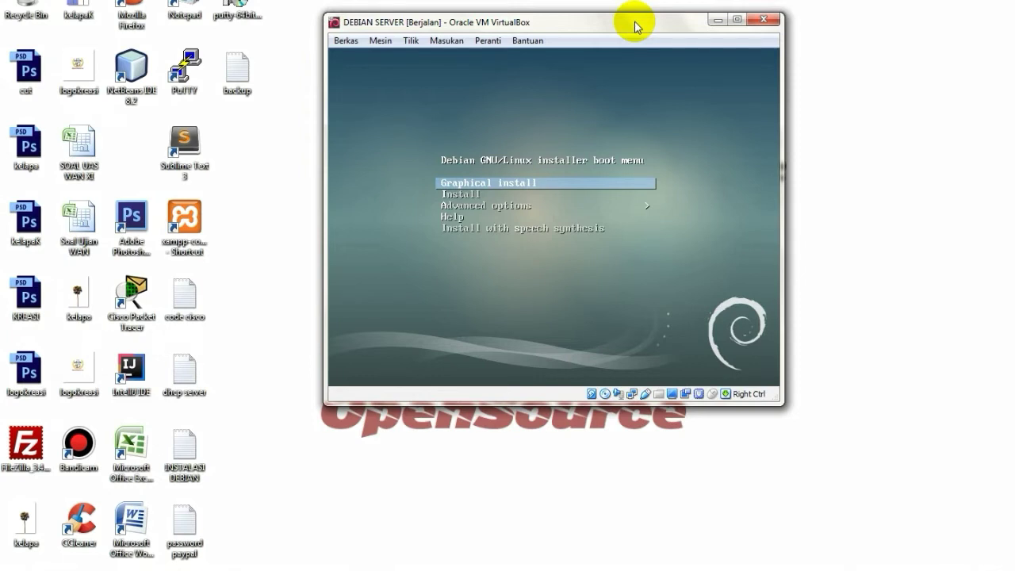
- Launch the non-graphical Install option from the Debian GNU/Linux installer boot menu
key("Down")
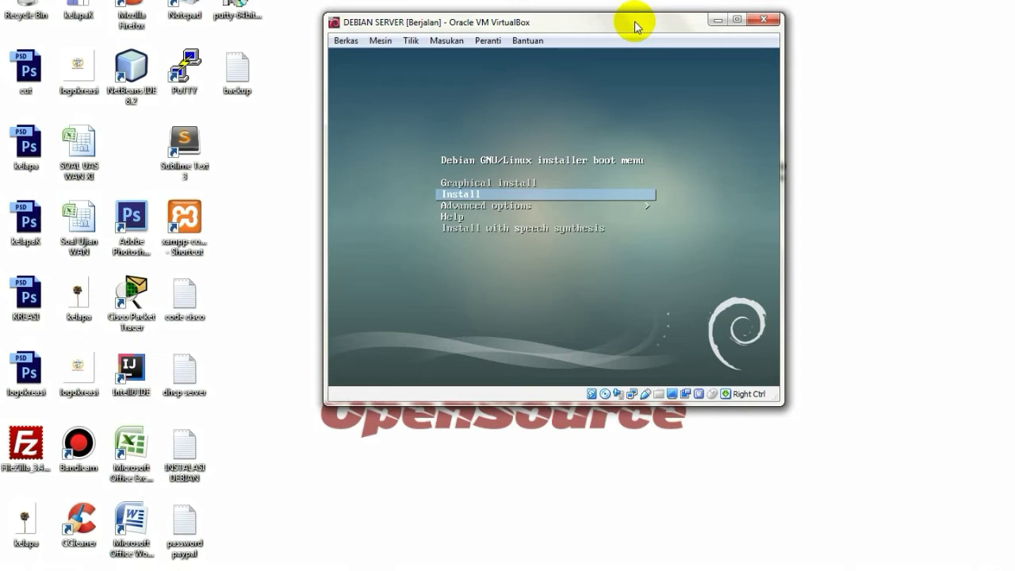
key("Up")
key("Down")
key("Up")
key("Down")
key("Return")
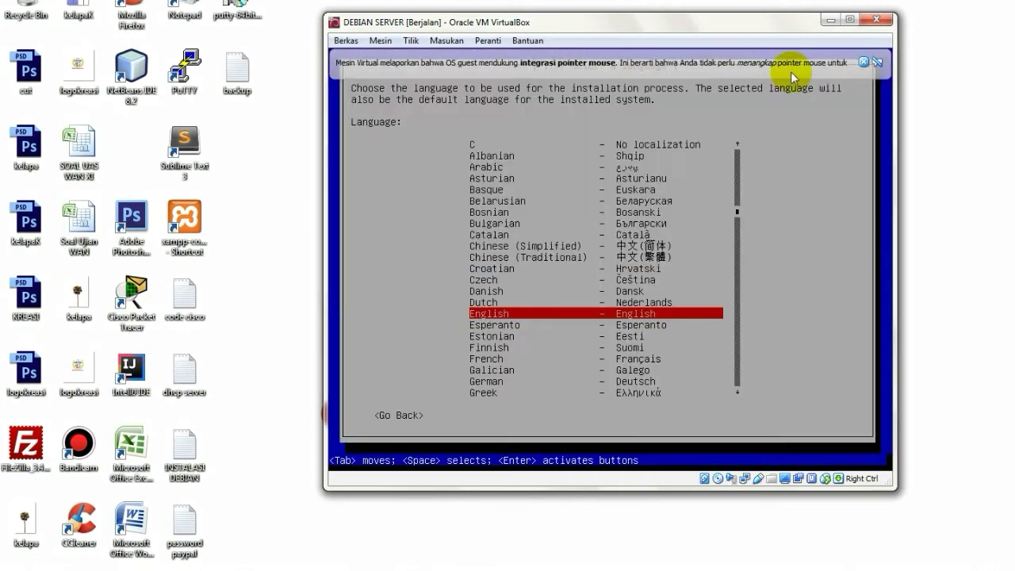
- Dismiss the mouse integration notice and choose English as the installation language
left_click(873, 63)
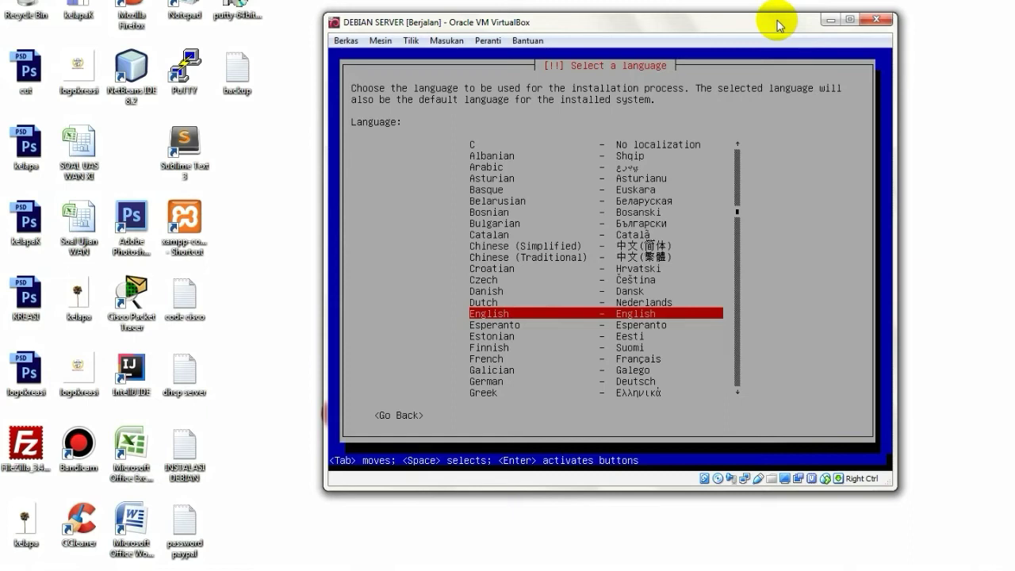
key("Return")
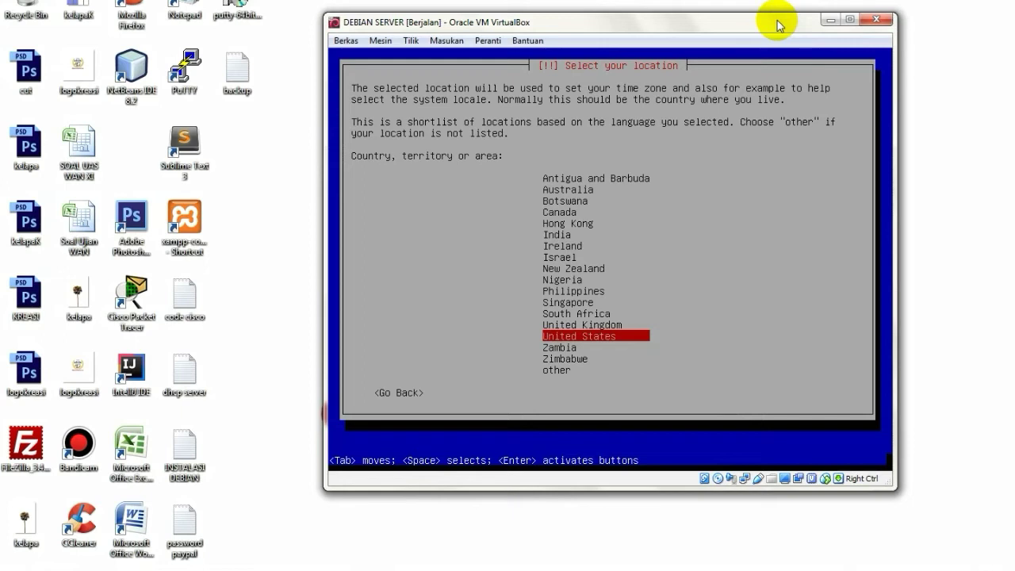
- For the system location, choose other in the country shortlist and pick Asia as the continent or region
key("Down")
key("Down")
key("Down")
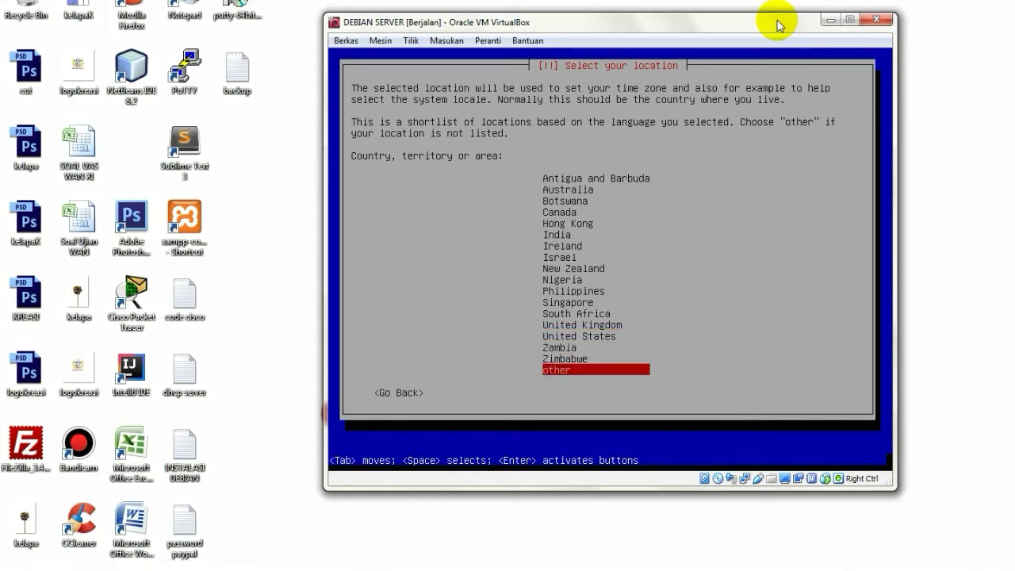
key("Return")
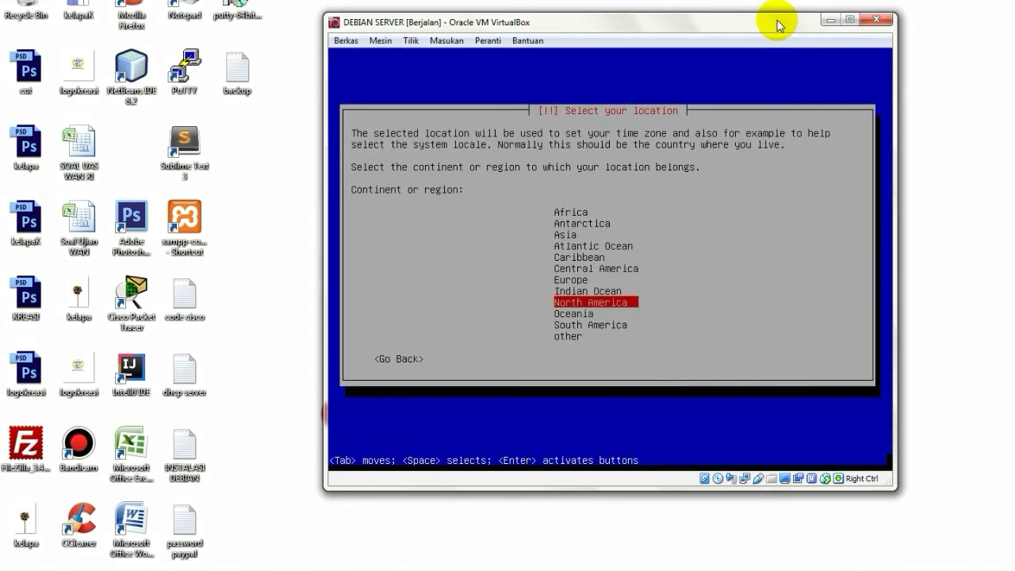
key("Up")
key("Up")
key("Up")
key("Up")
key("Up")
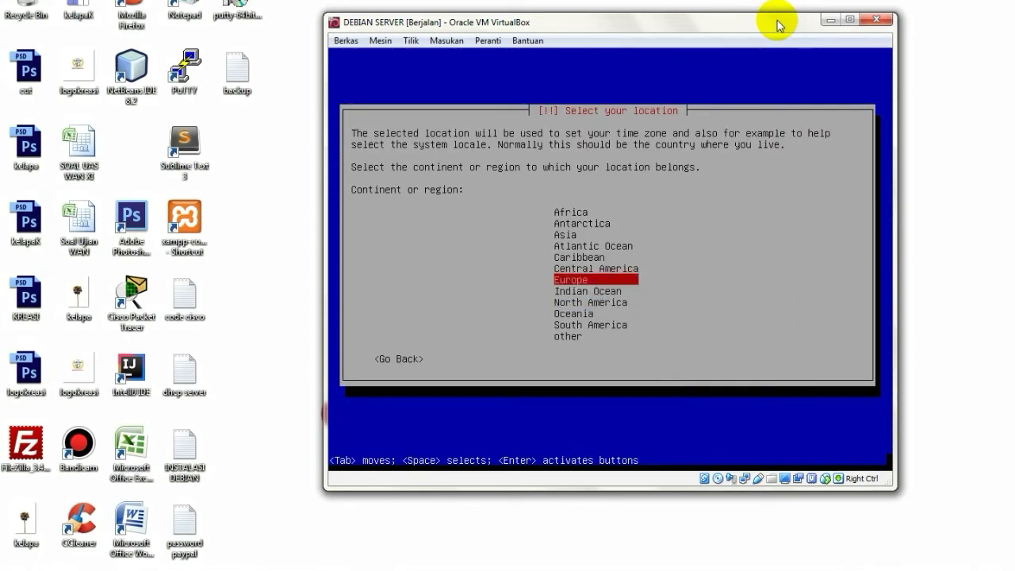
key("Up")
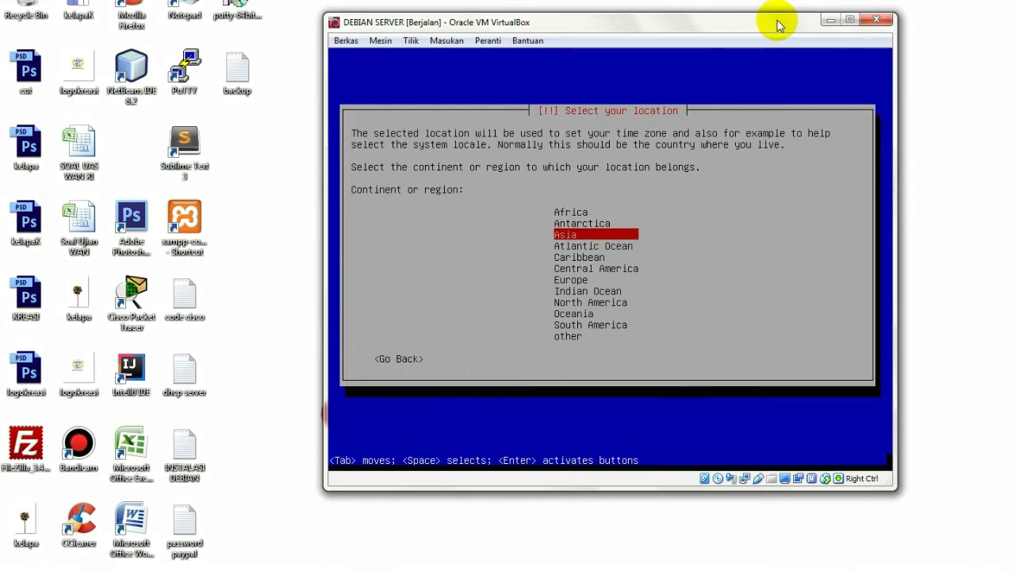
key("Return")
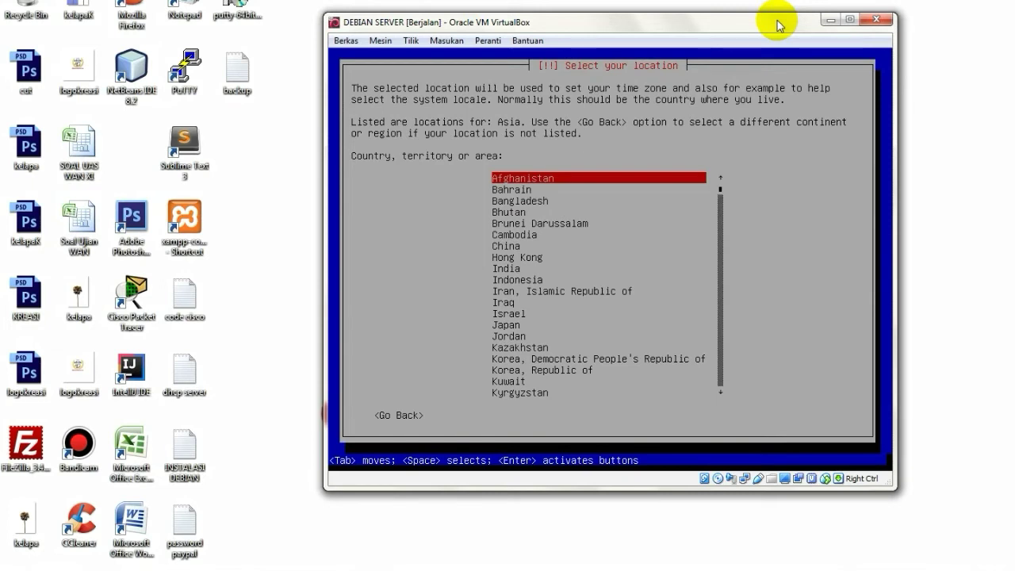
- Choose Indonesia as the country from the list of Asian locations
key("Down")
key("Down")
key("Down")
key("Down")
key("Down")
key("Down")
key("Down")
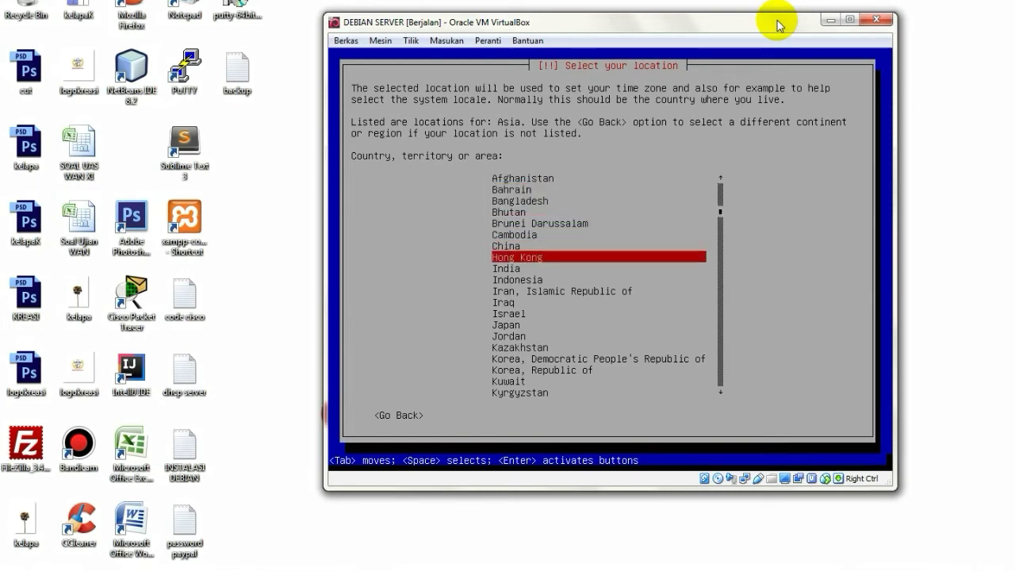
key("Down")
key("Down")
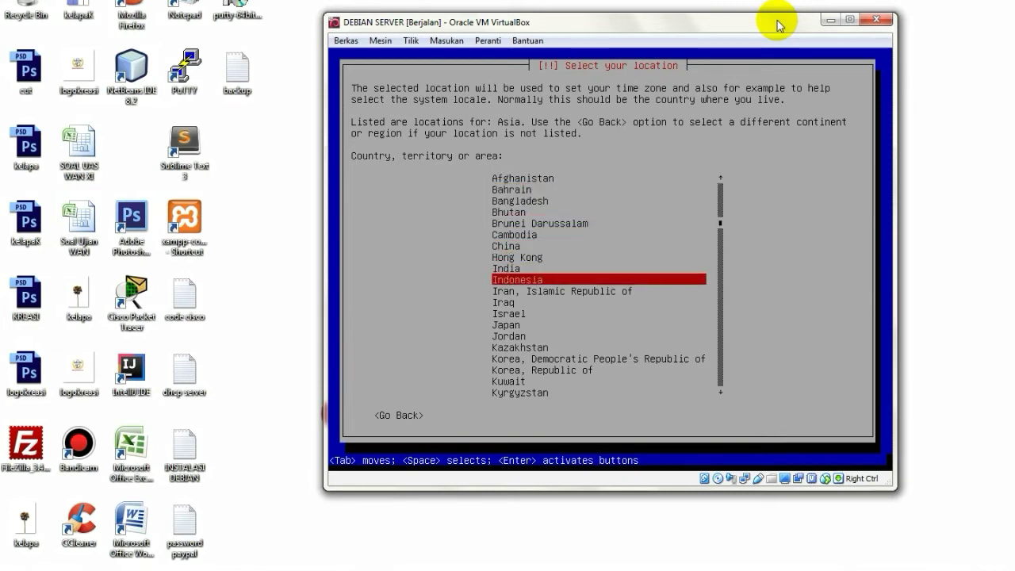
key("Return")
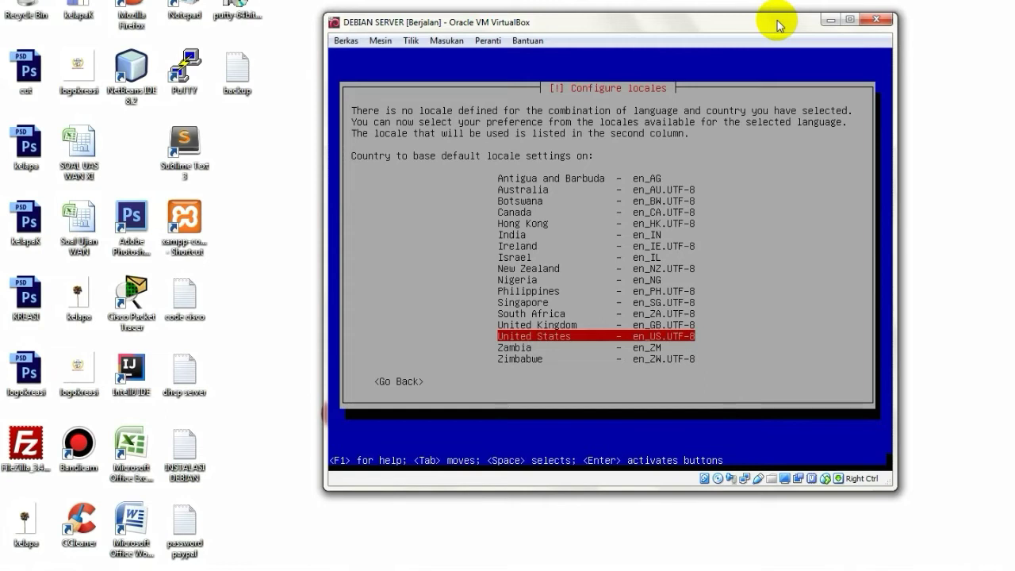
- Base the default locale on United States (en_US.UTF-8) and use the American English keymap
key("Return")
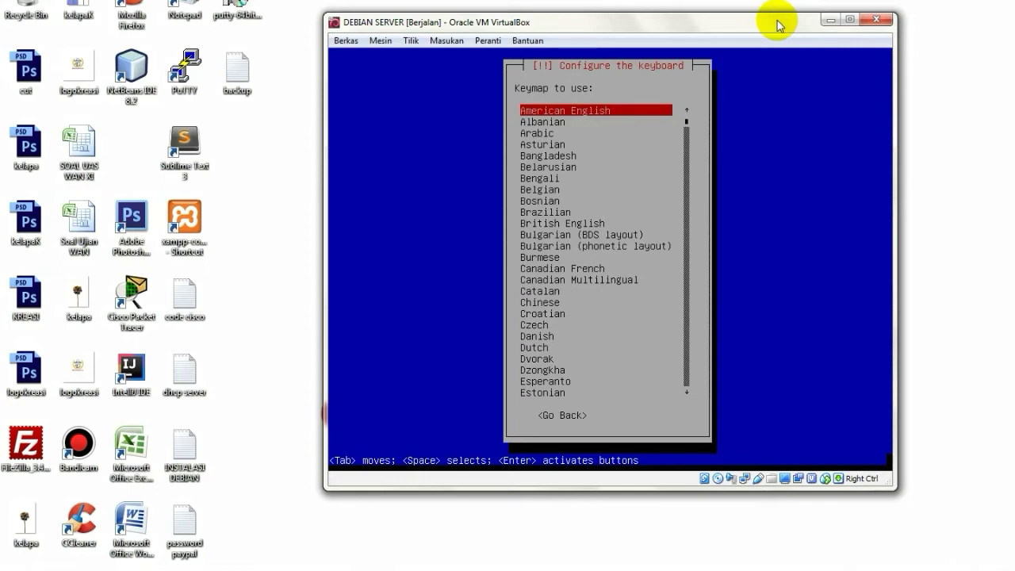
key("Return")
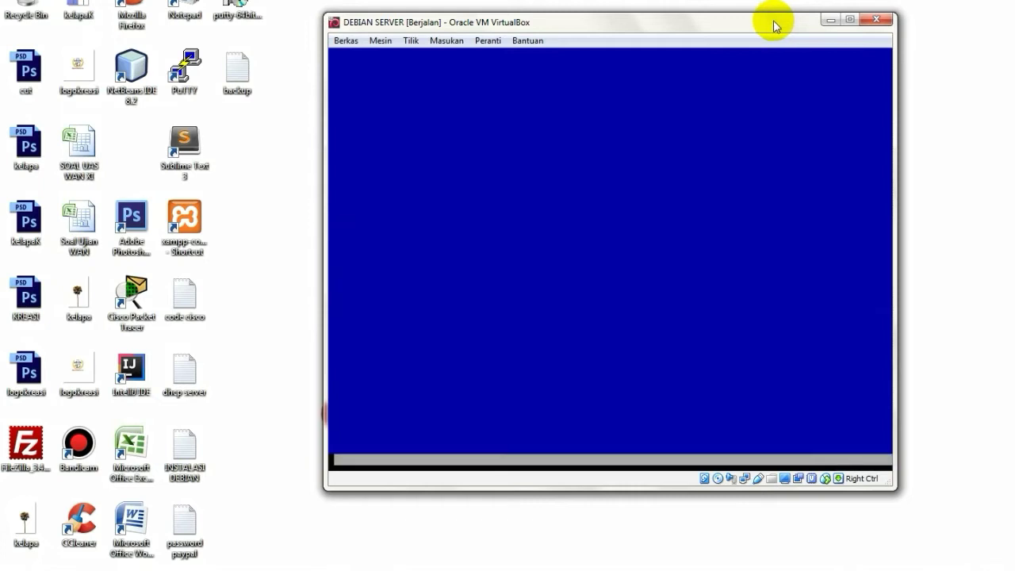
- Continue the network configuration without a default route and leave the name server addresses blank
left_click_drag(693, 29, 668, 7)
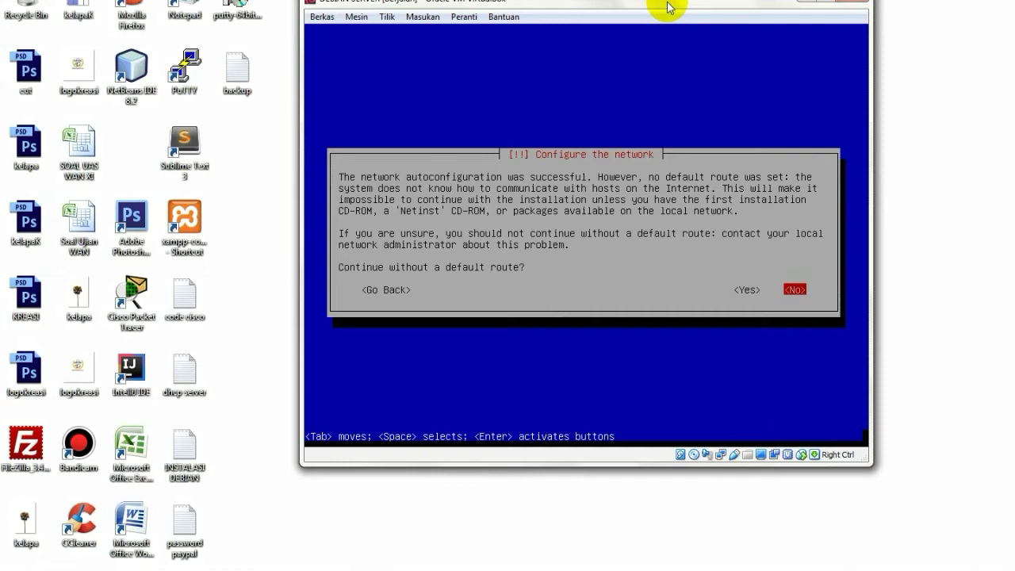
key("Left")
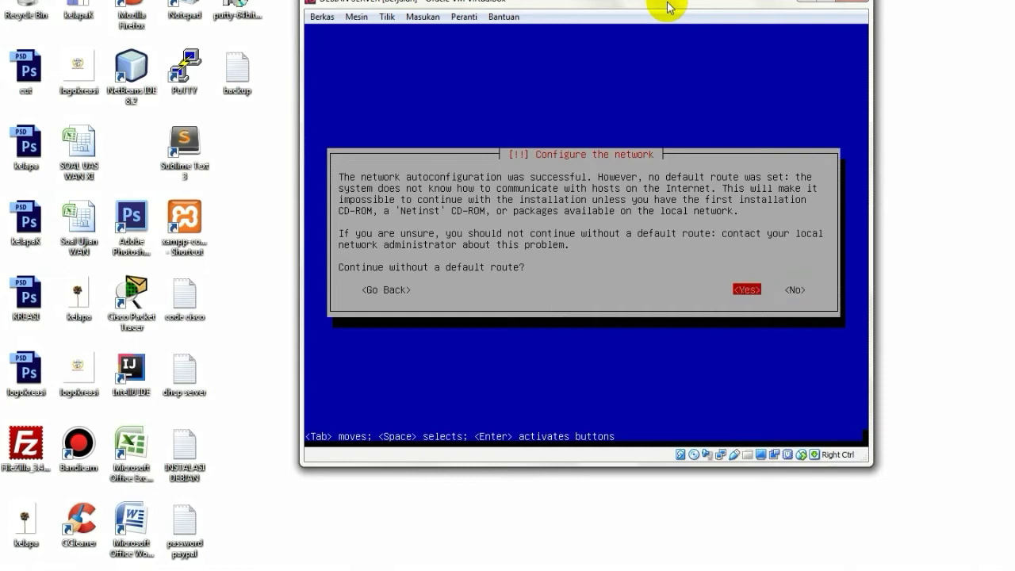
key("Return")
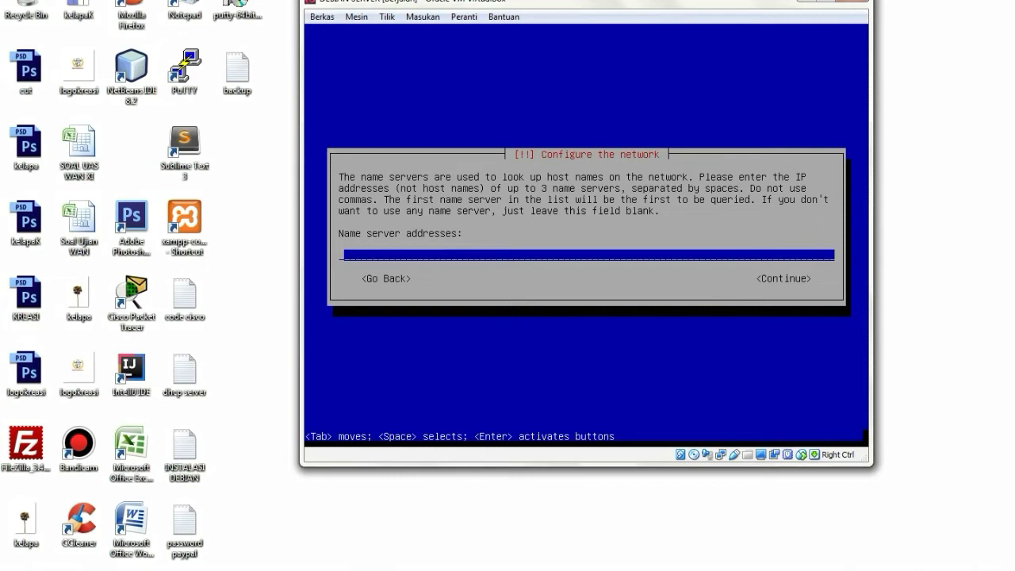
key("Return")
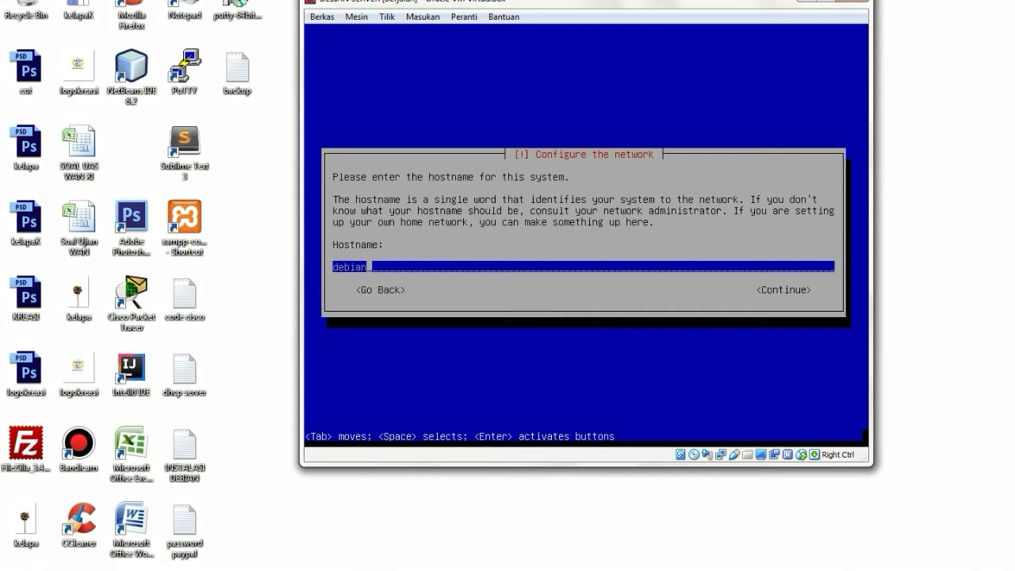
- Accept debian as the hostname and leave the domain name blank
key("Return")
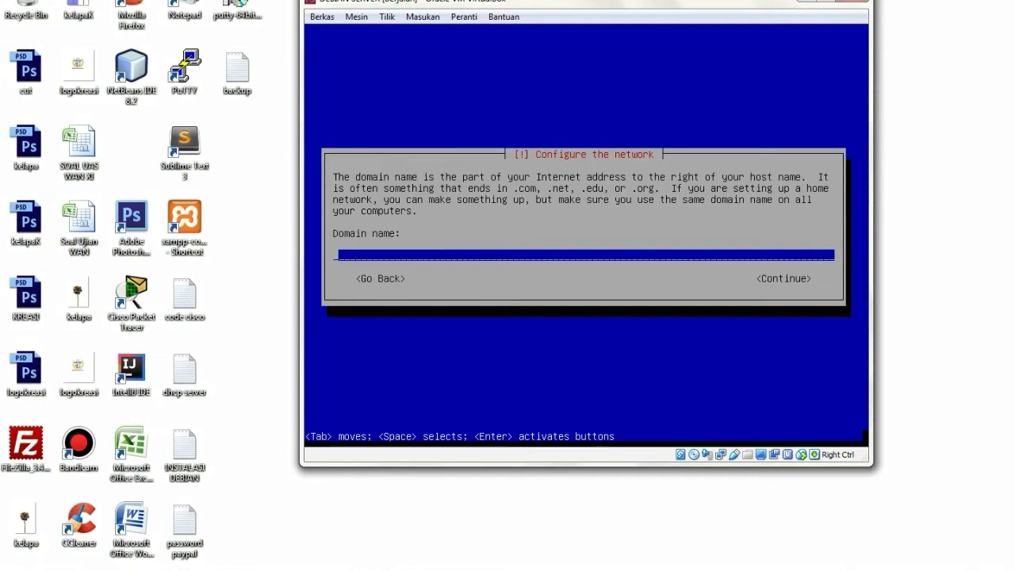
key("Return")
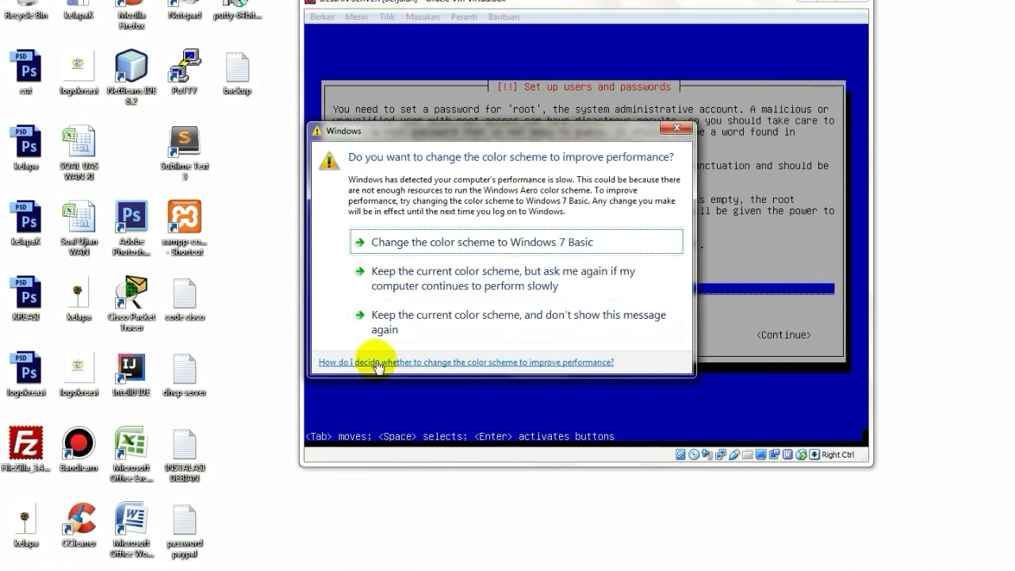
- Keep the current Windows color scheme without showing the message again, and enter and verify the root password
left_click(429, 325)
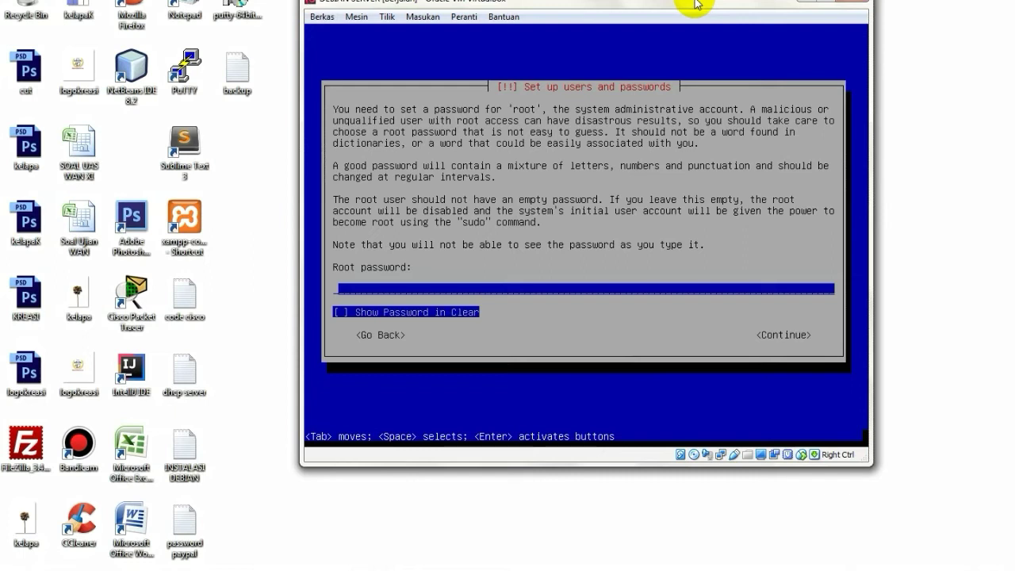
type("*****")
type("*")
key("Return")
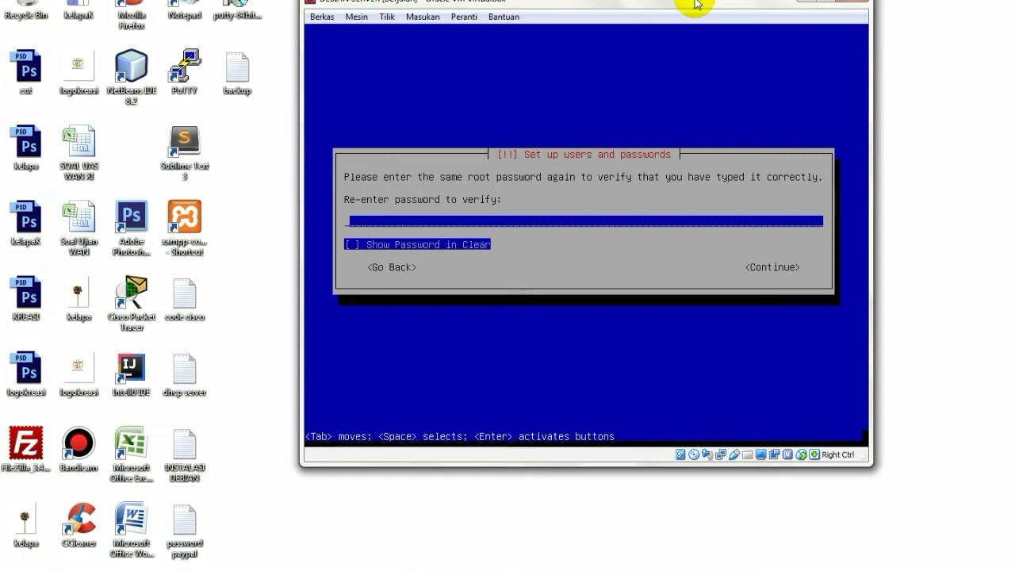
type("********")
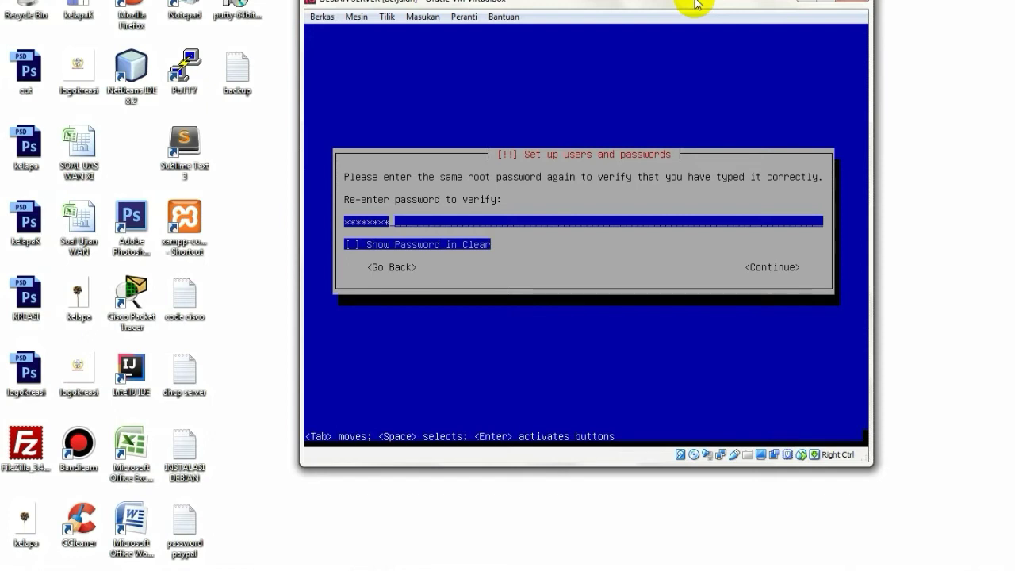
key("Return")
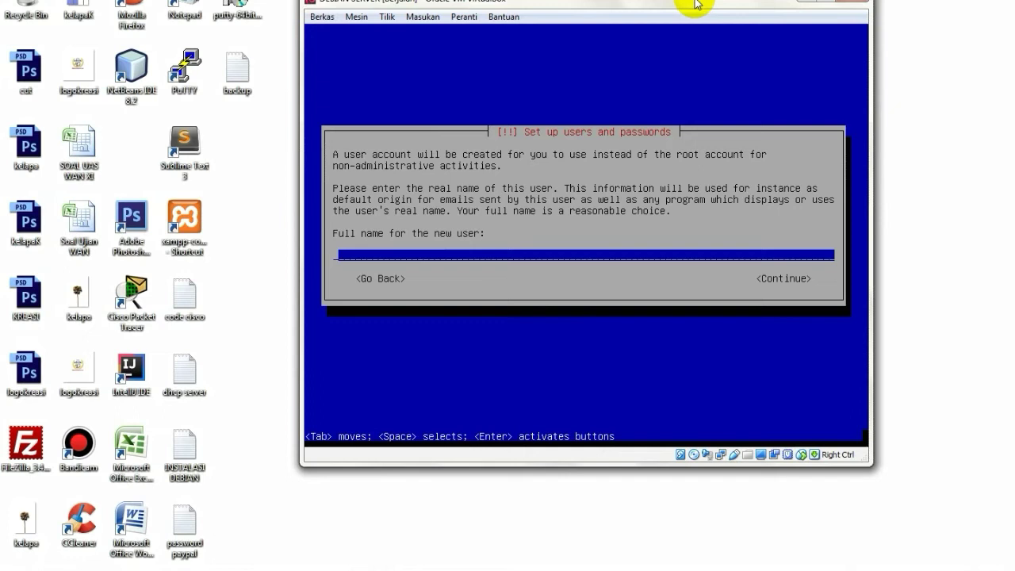
- Create the new user account with the full name kreasiopensource and the username kreasi
type("kreasiopensource")
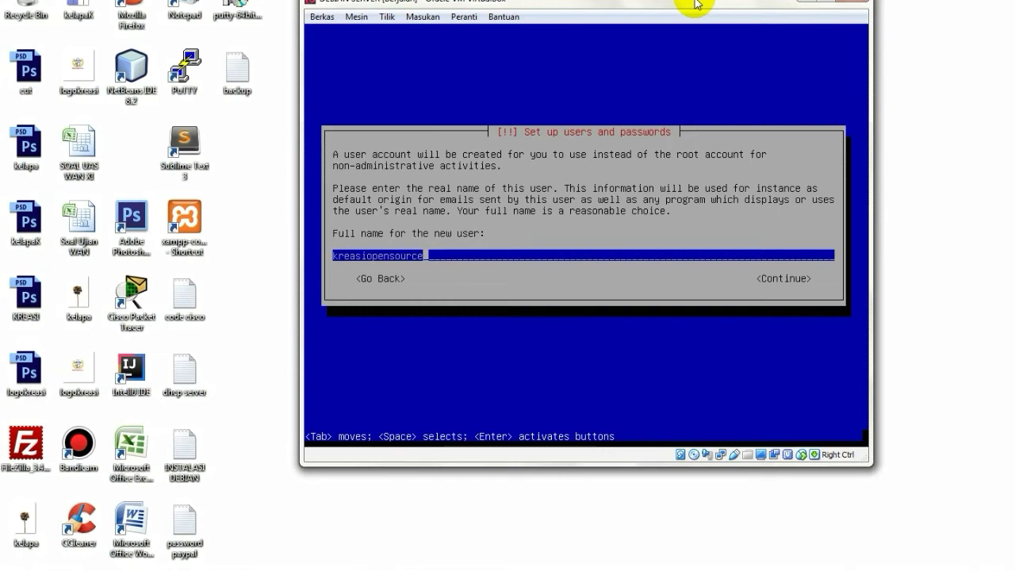
key("Return")
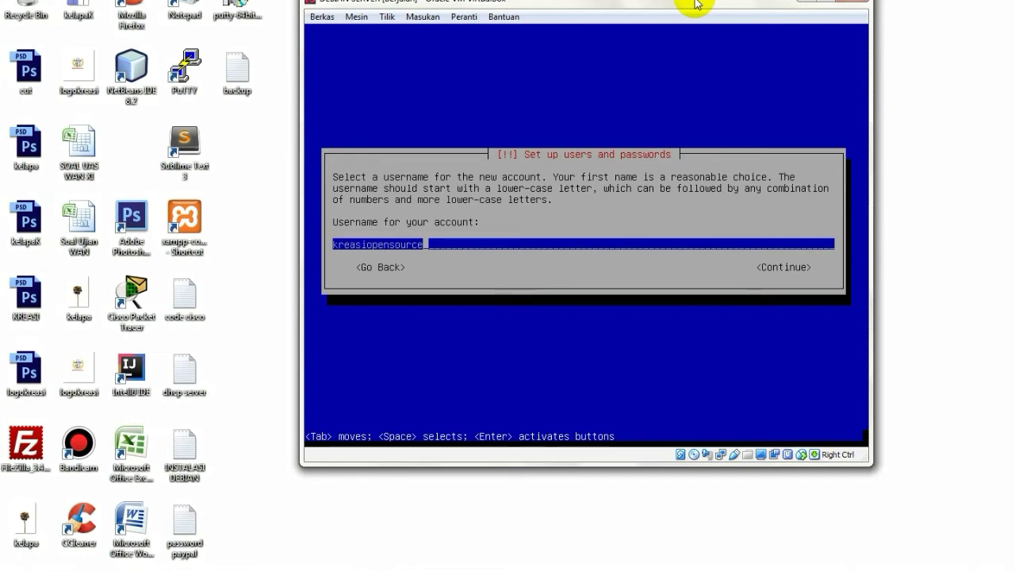
key("BackSpace")
key("BackSpace")
key("BackSpace")
key("BackSpace")
key("BackSpace")
key("BackSpace")
key("BackSpace")
key("BackSpace")
key("BackSpace")
key("BackSpace")
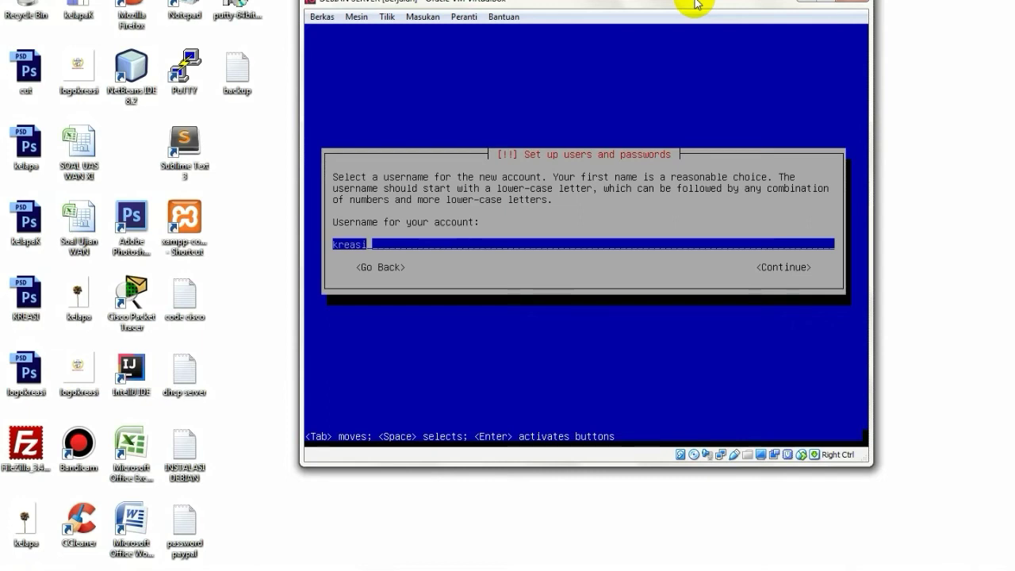
key("Return")
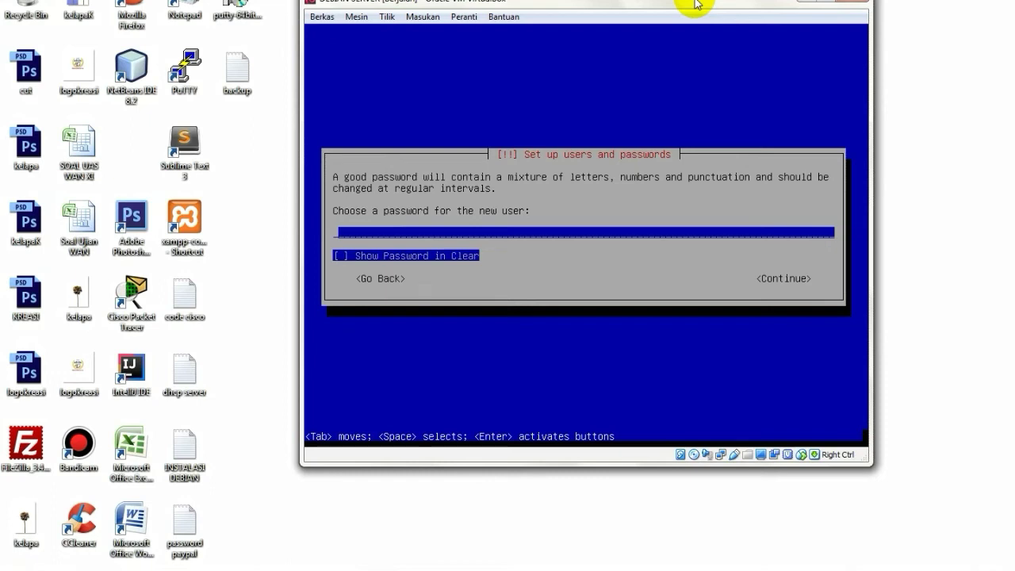
- Enter the new user's password and re-enter it for verification
type("********")
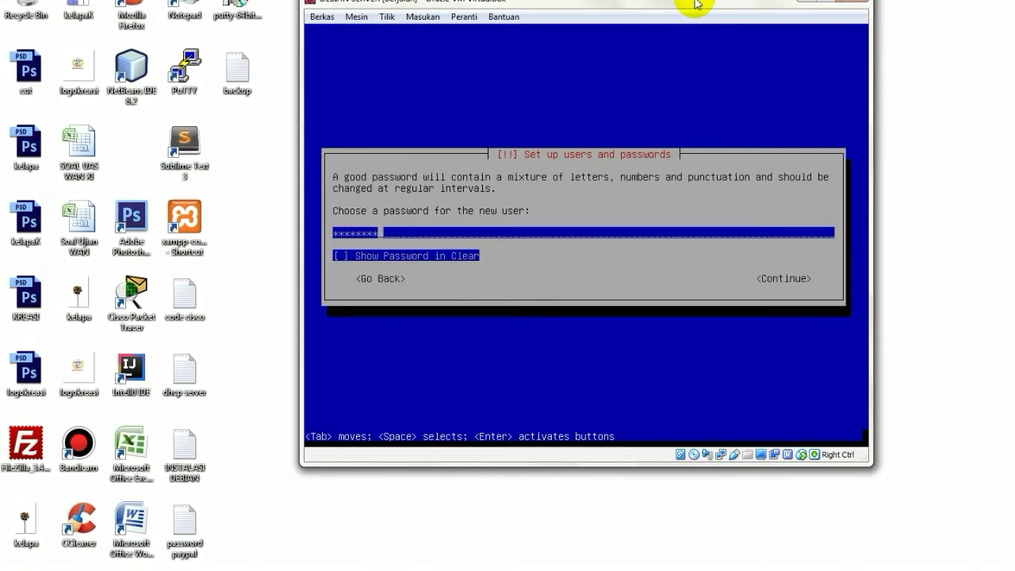
key("Return")
type("***")
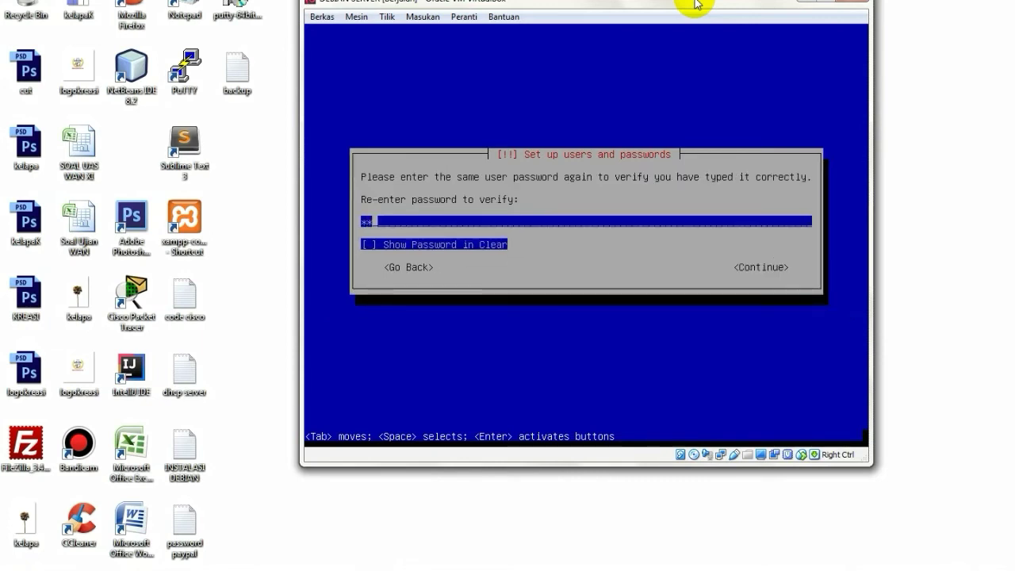
type("*****")
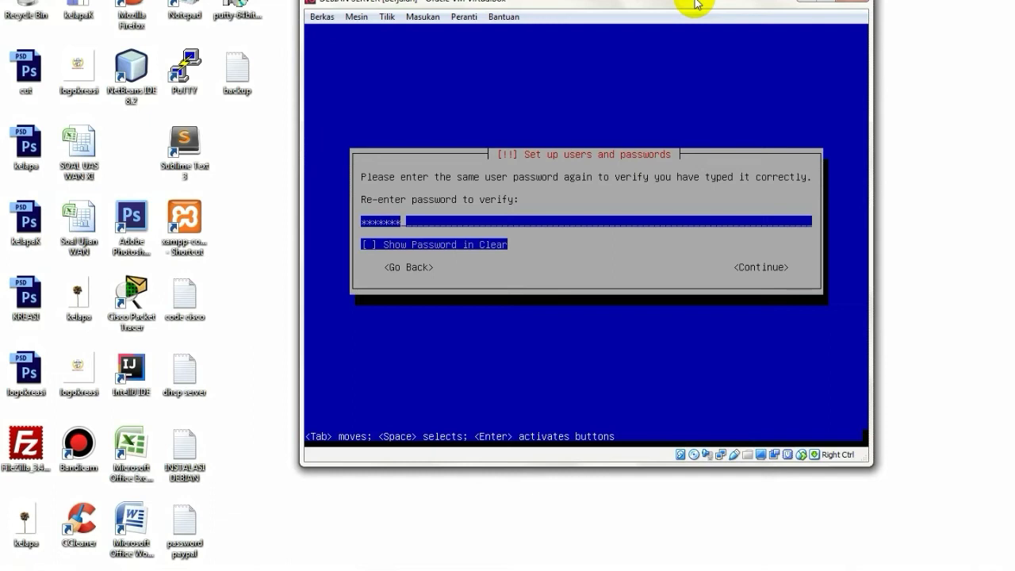
key("Return")
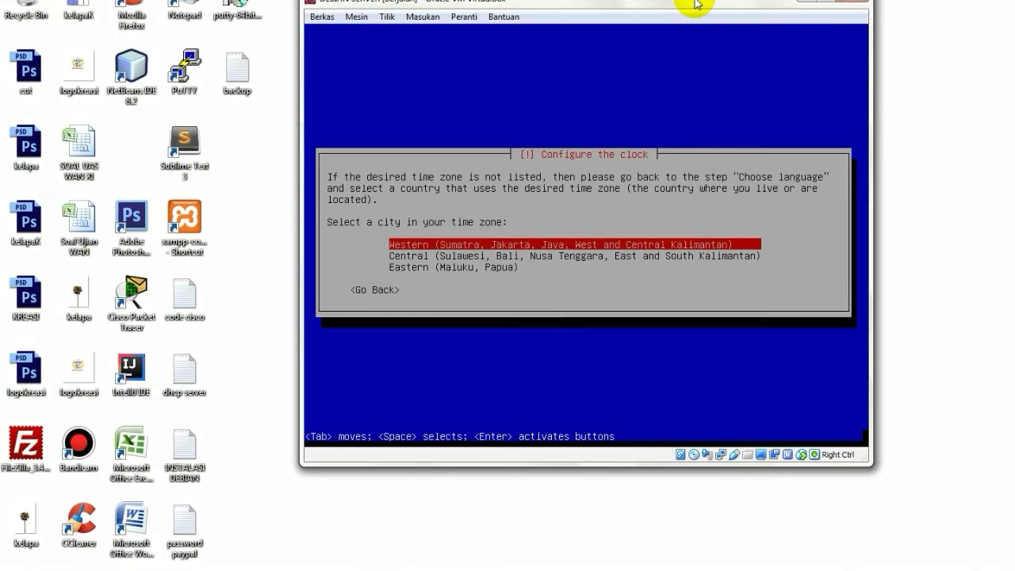
- Set the clock to the Western time zone (Sumatra, Jakarta, Java, West and Central Kalimantan)
key("Down")
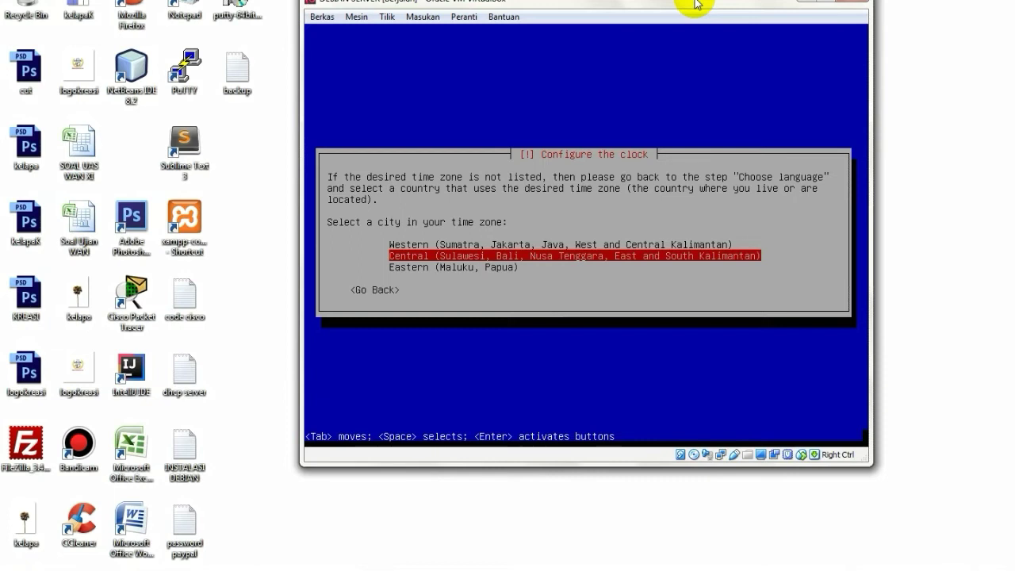
key("Down")
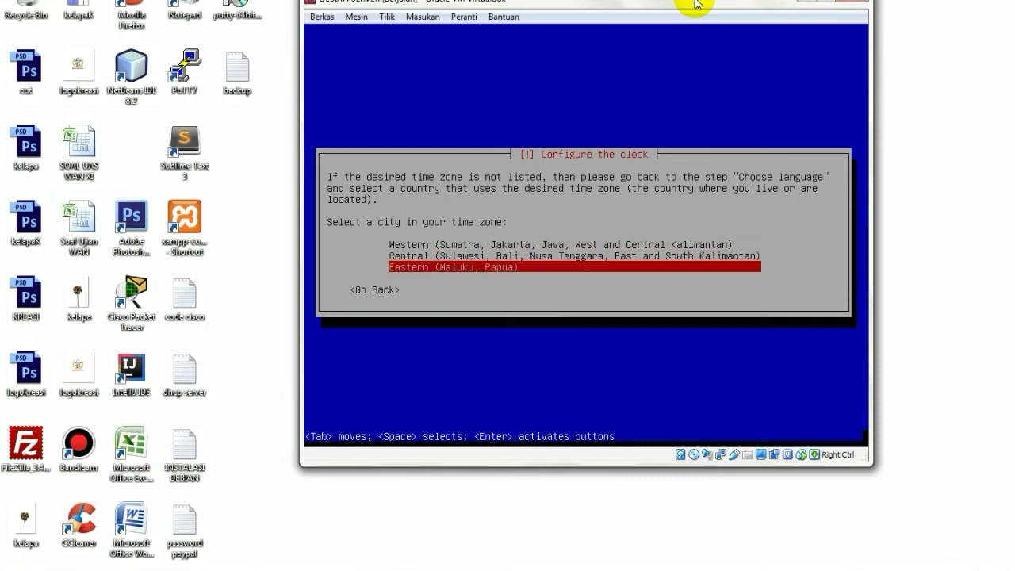
key("Up")
key("Up")
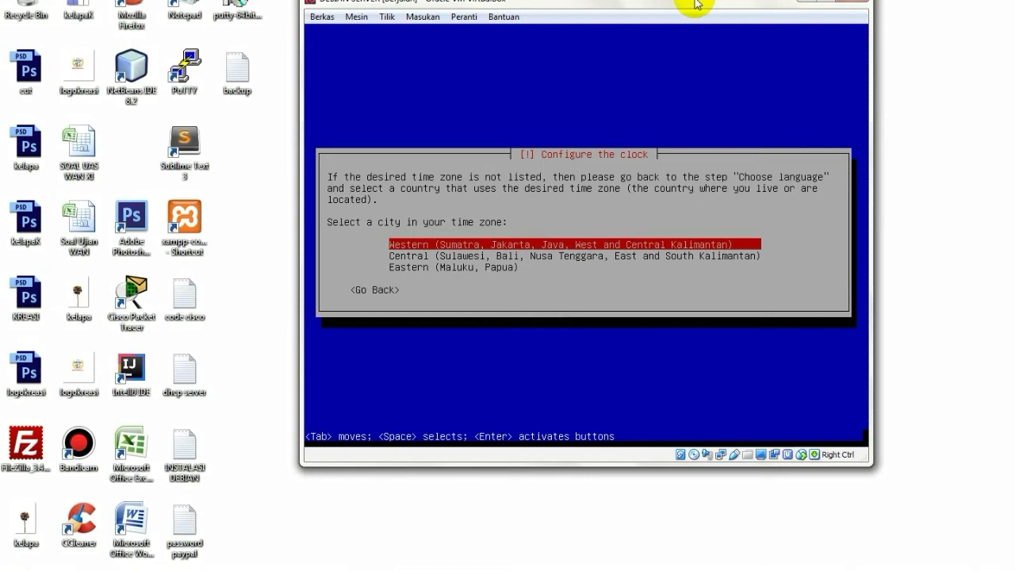
key("Return")
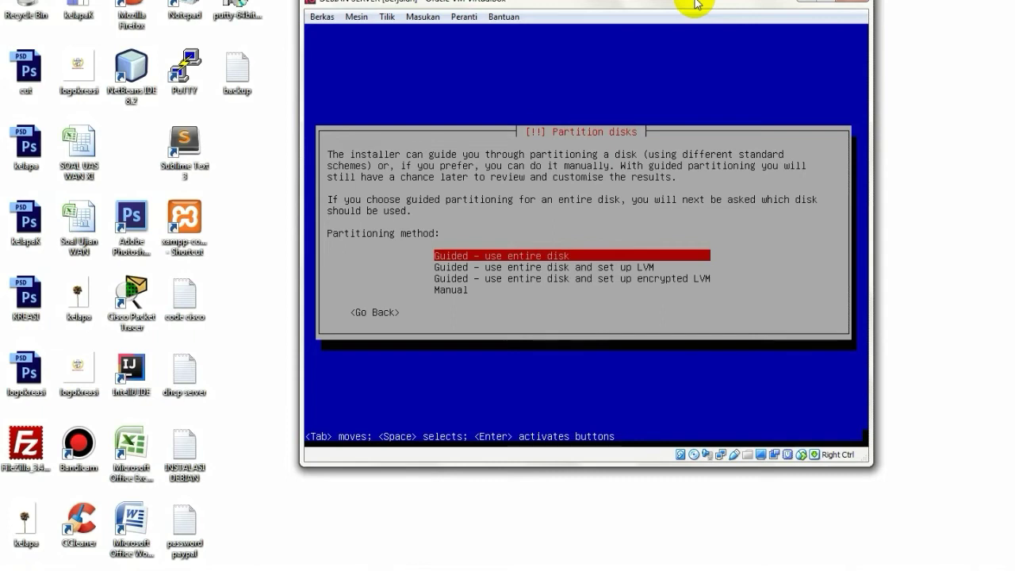
- Choose Guided - use entire disk as the partitioning method
key("Return")
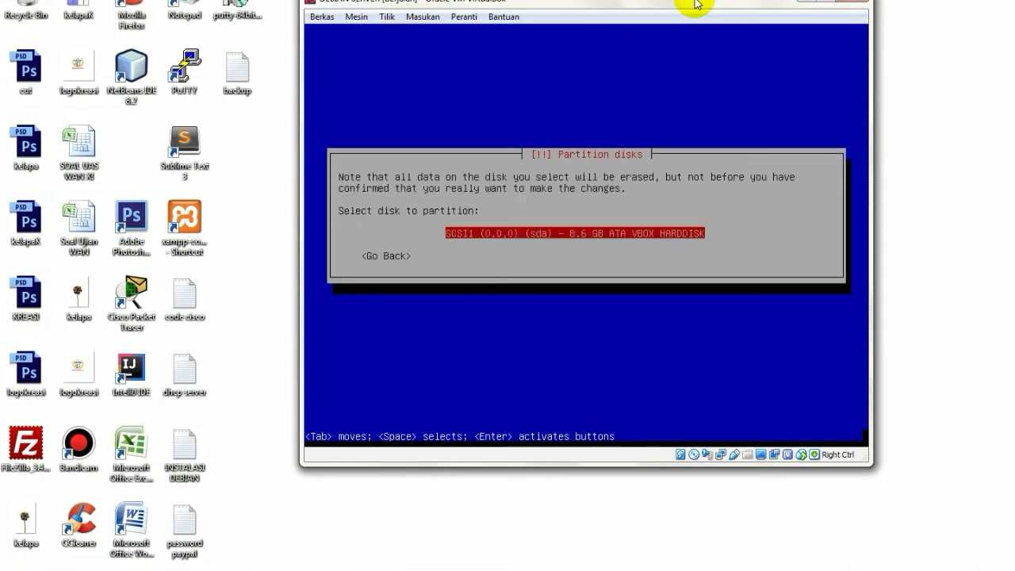
- Partition the SCSI1 (sda) disk with all files in one partition and write the changes to disk
key("Return")
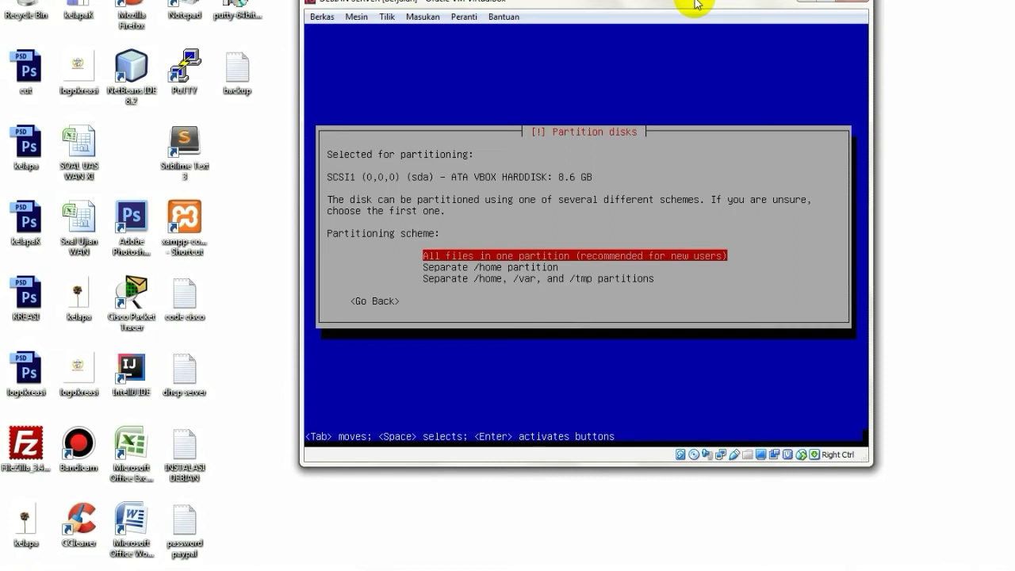
key("Return")
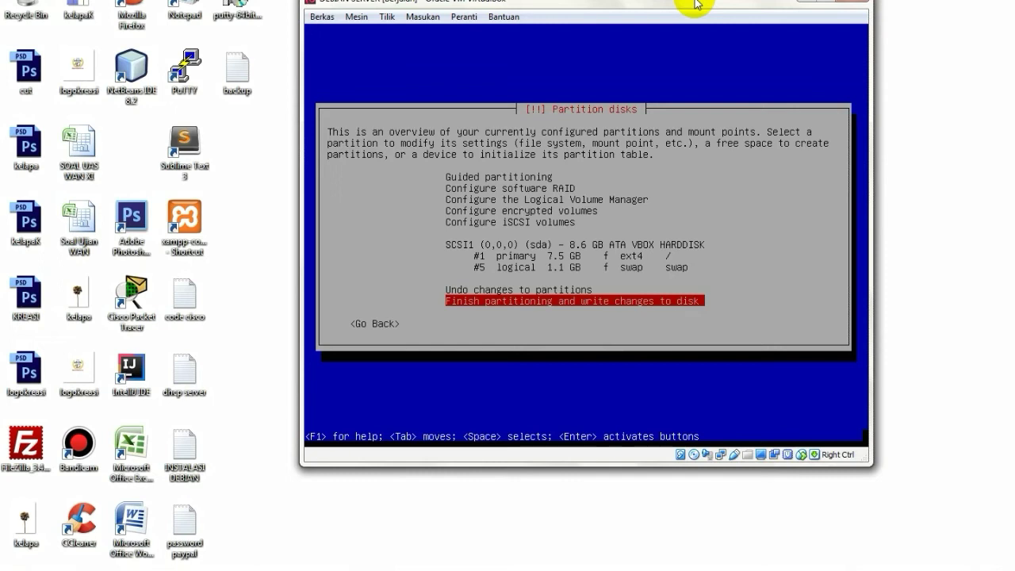
key("Up")
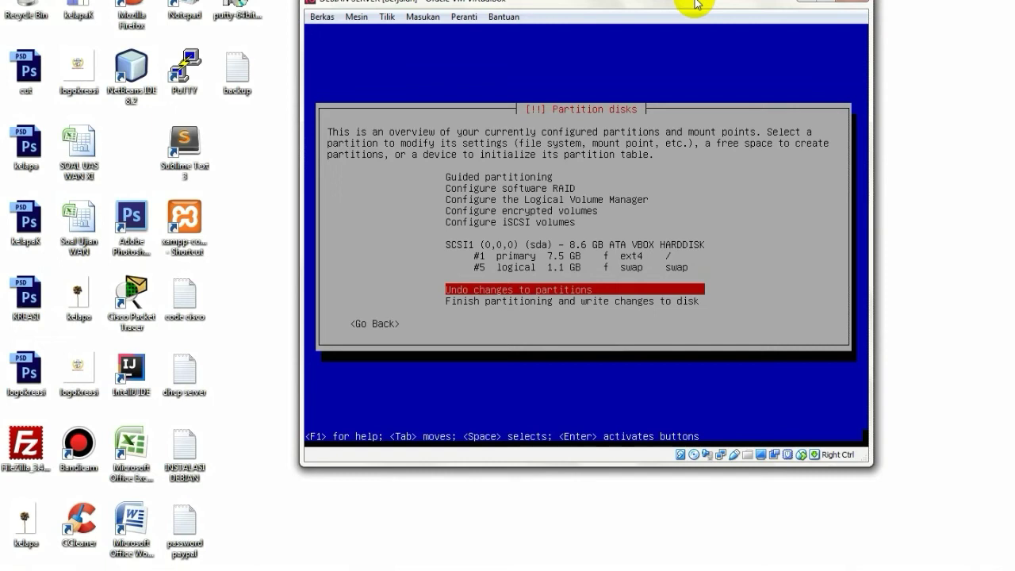
key("Down")
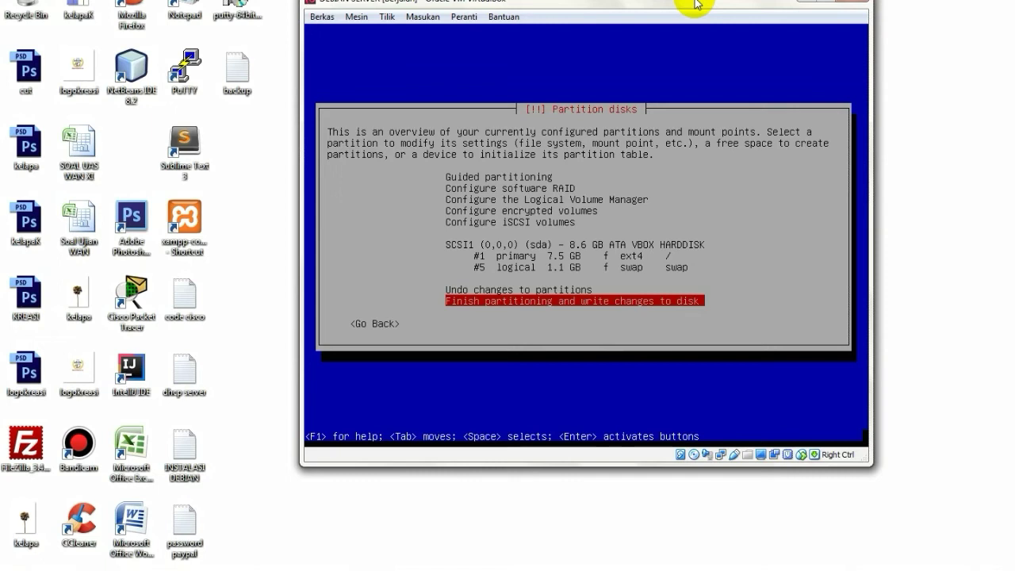
key("Return")
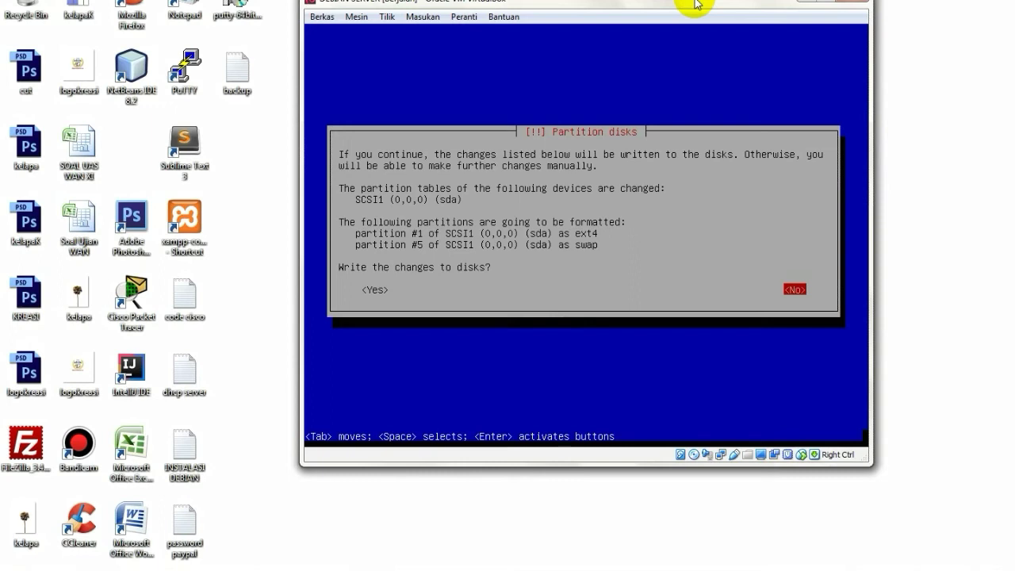
key("Tab")
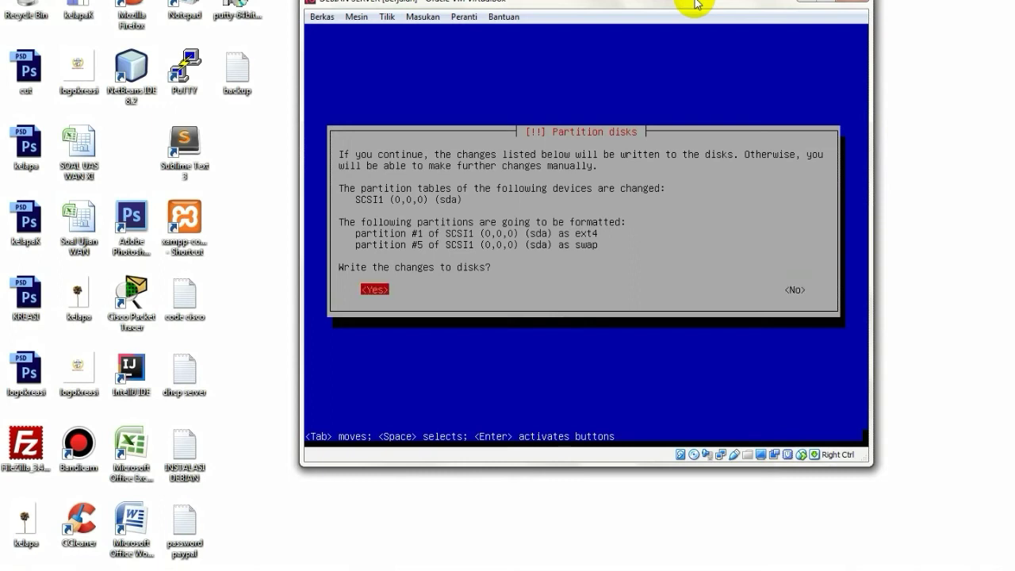
key("Return")
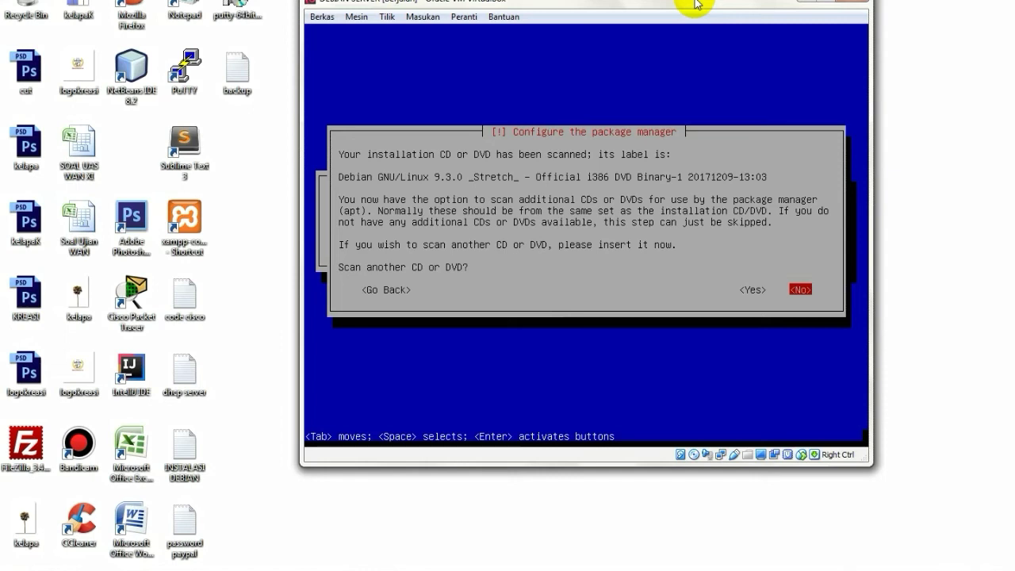
- Decline scanning another CD or DVD, using a network mirror, and participating in the package usage survey
key("Return")
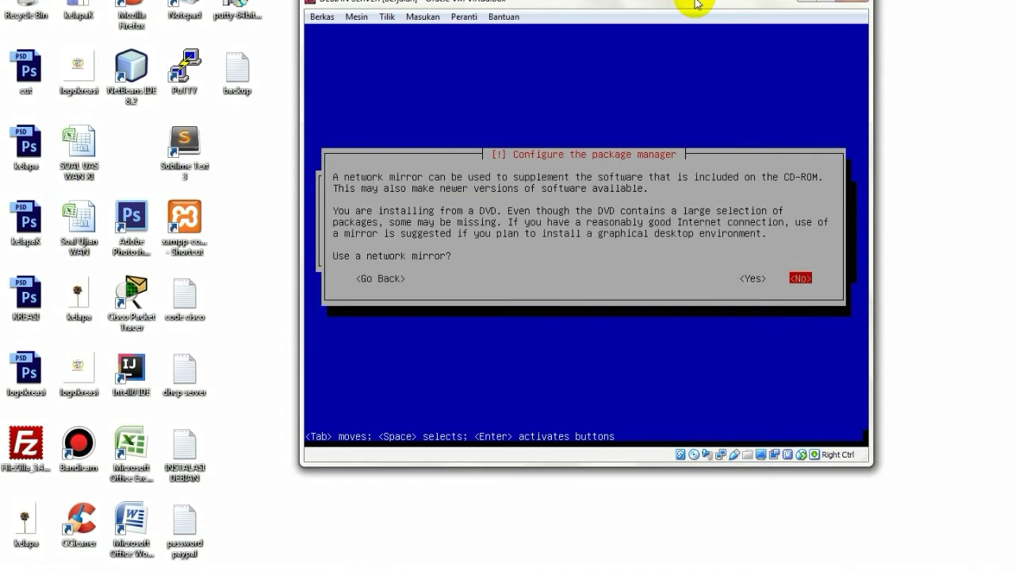
key("Return")
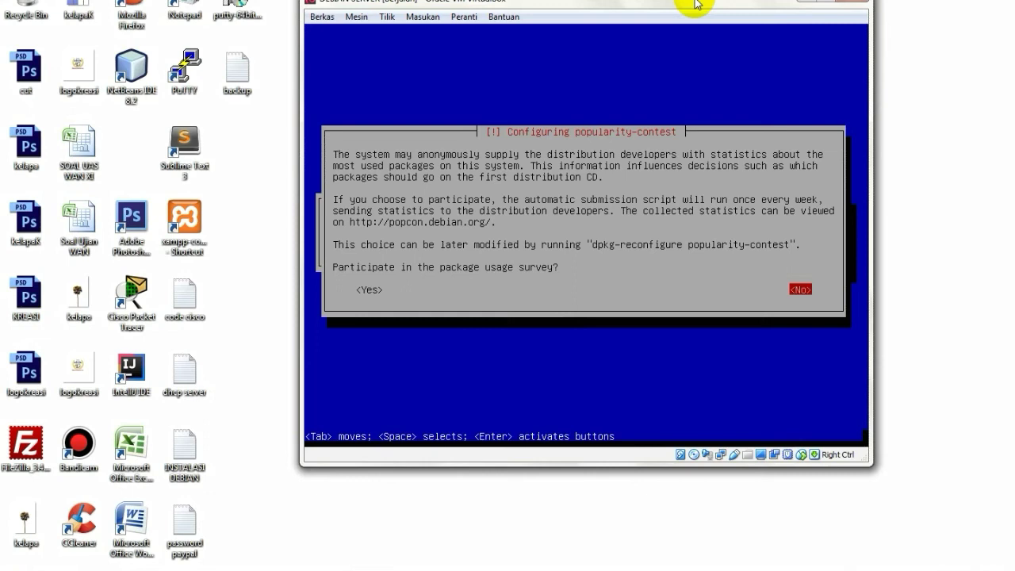
key("Return")
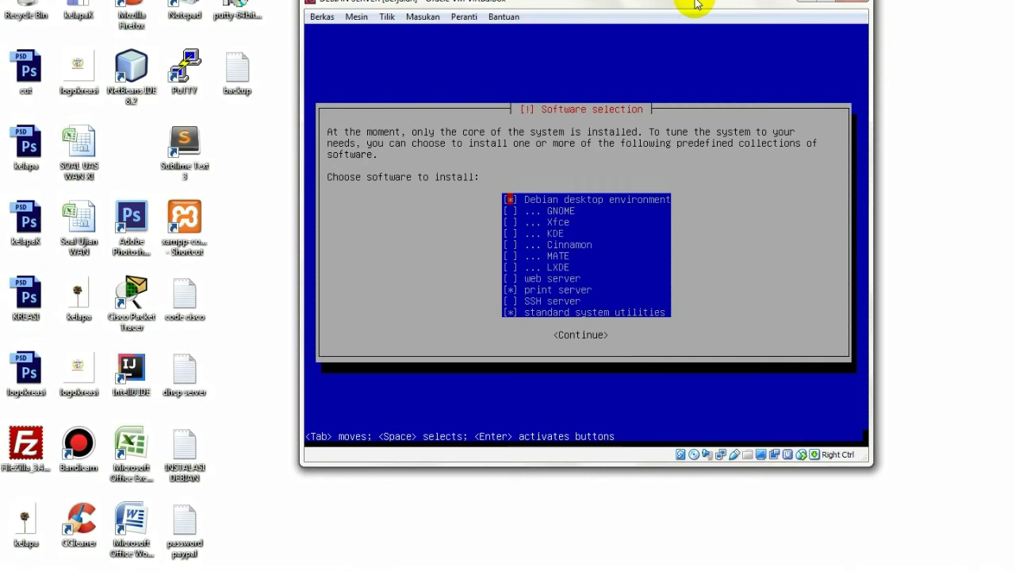
- Deselect the Debian desktop environment in the software selection and continue with the installation
key("space")
key("space")
key("Down")
key("Down")
key("Down")
key("Down")
key("Down")
key("Down")
key("Down")
key("Down")
key("Return")
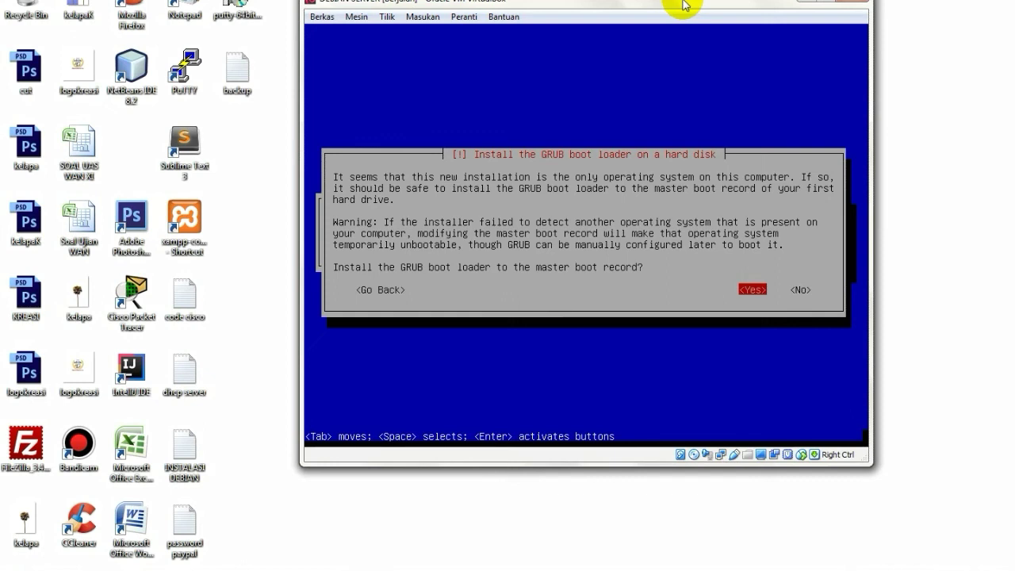
- Install the GRUB boot loader to the master boot record of /dev/sda and finish the installation by rebooting
key("Return")
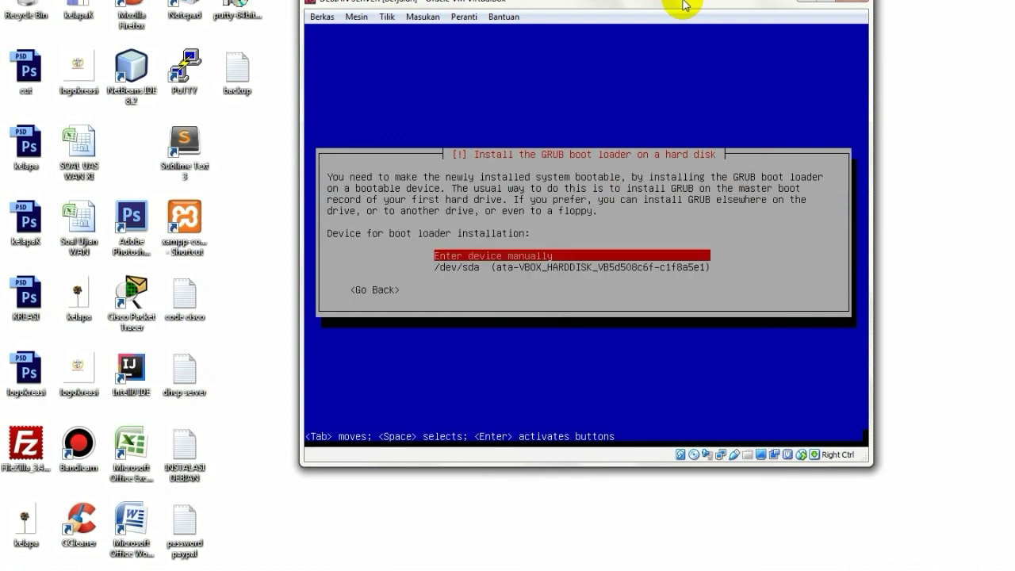
key("Down")
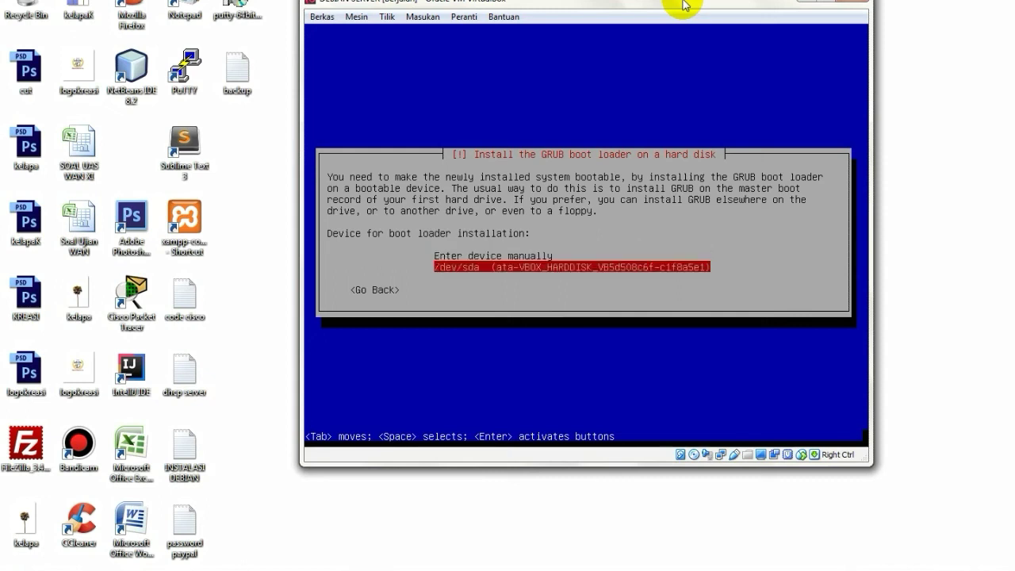
key("Return")
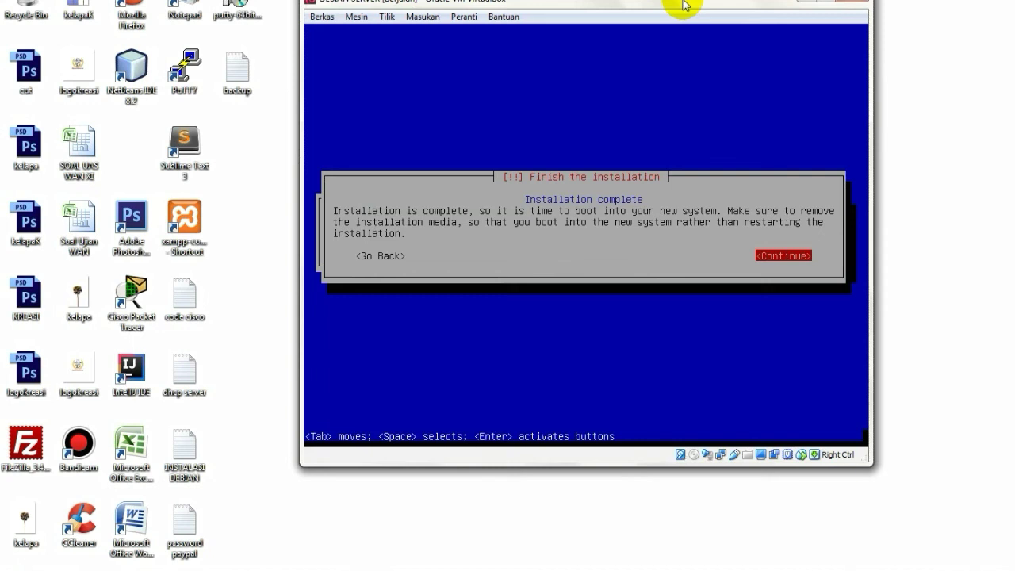
key("Return")
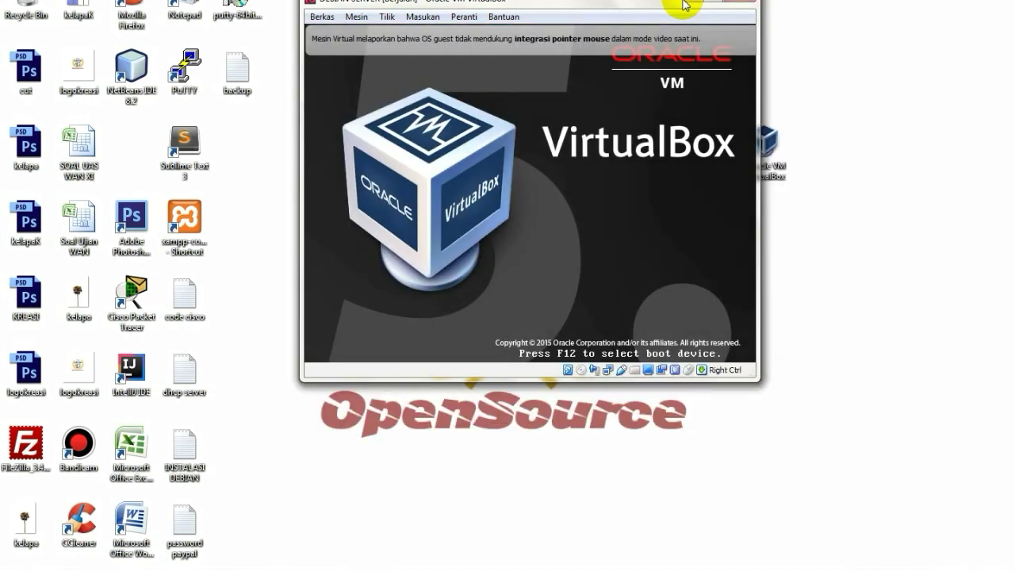
- Maximize the virtual machine window and boot the Debian GNU/Linux entry, dismissing the mouse integration notices
left_click(709, 4)
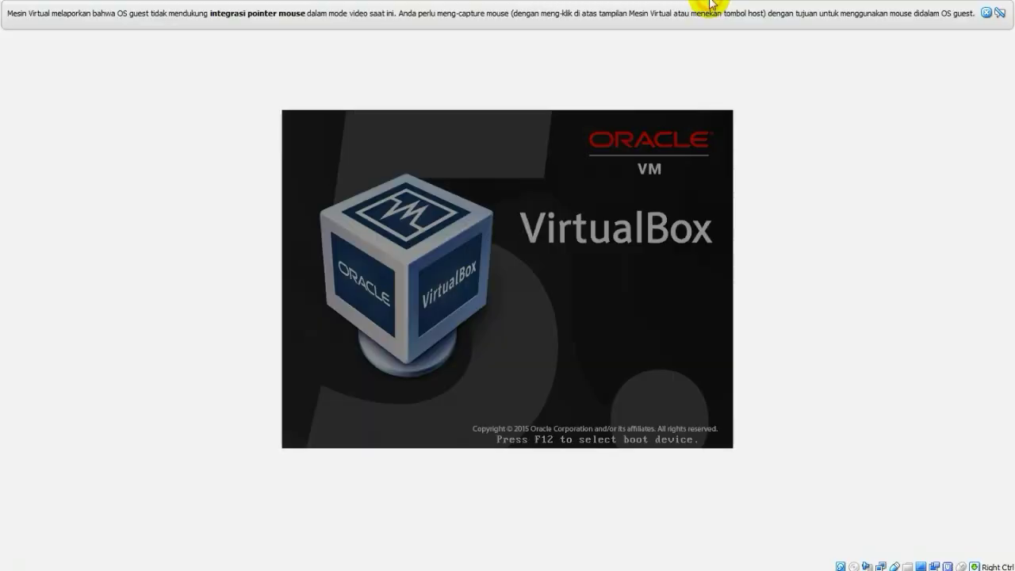
left_click(986, 13)
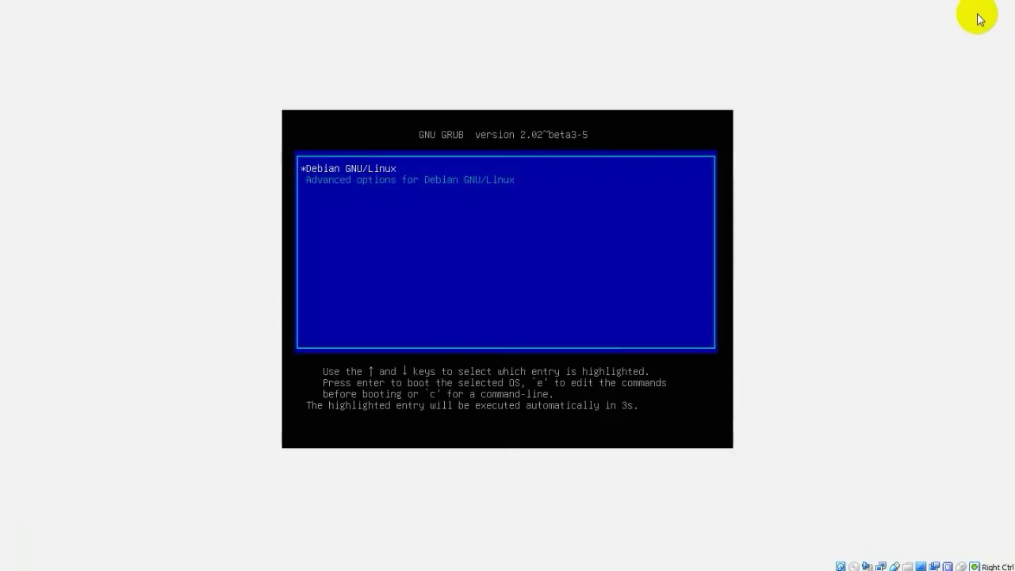
key("Return")
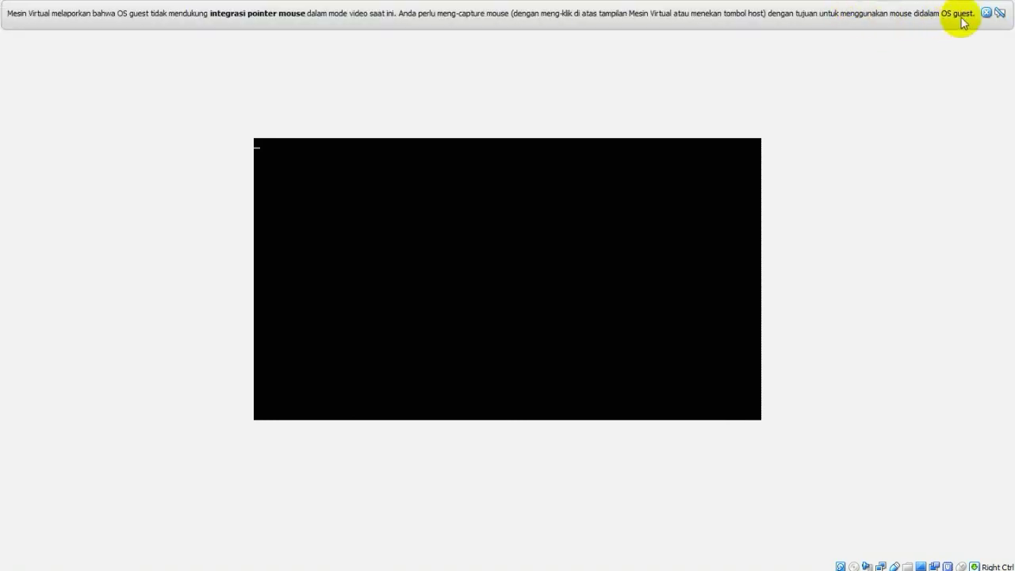
left_click(986, 14)
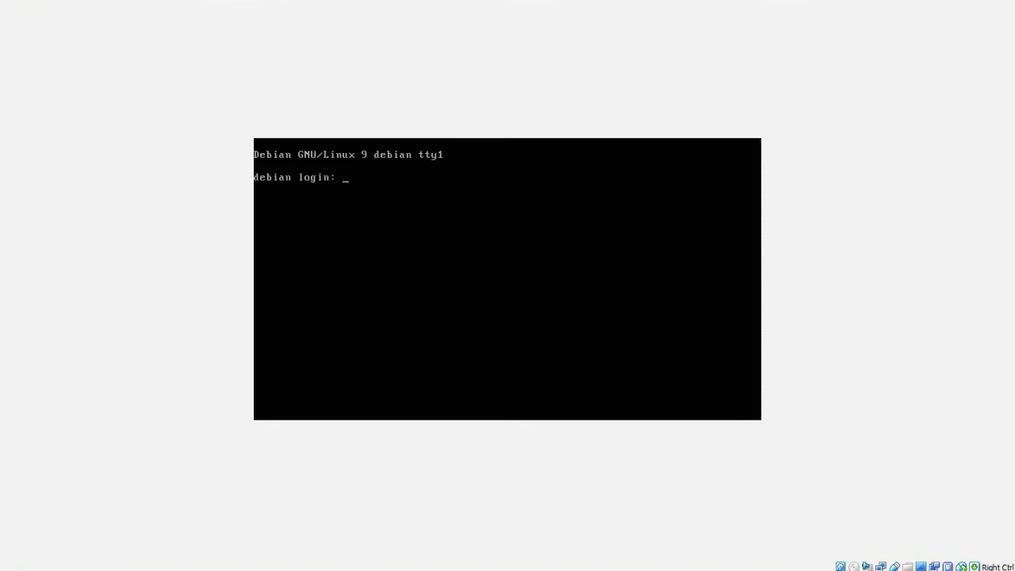
- Log in to the new system as kreasi with the user account's password
type("kreasi")
key("Return")
key("Return")
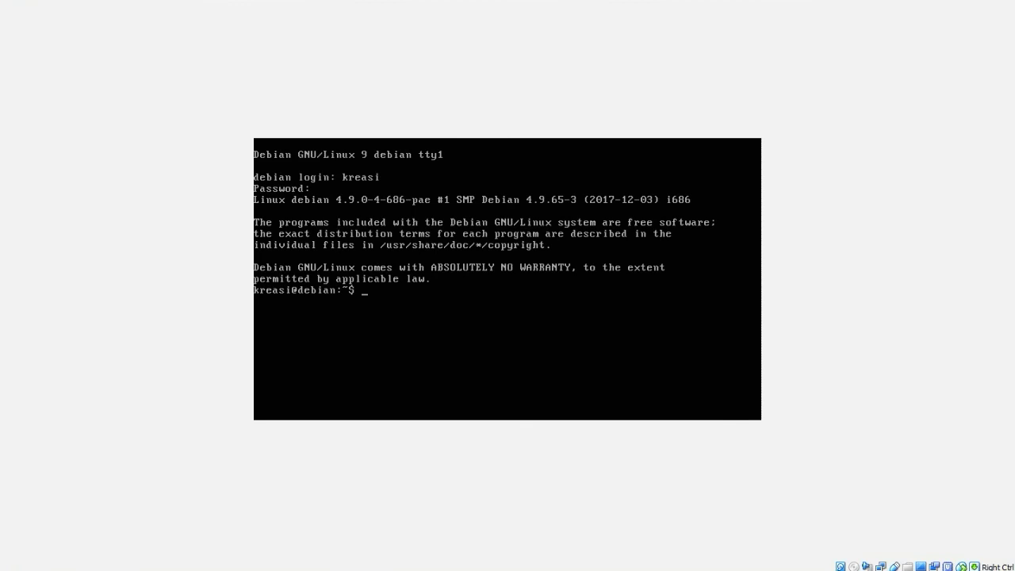
- Switch to the superuser with su and enter the root password
type("su")
key("Return")
key("Return")
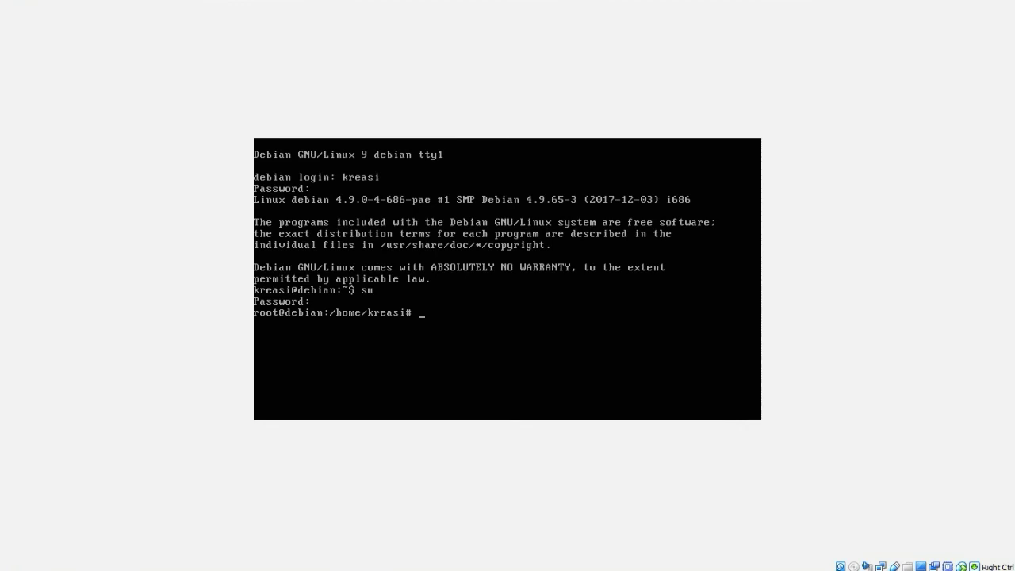
- Reboot the system from the root shell and boot Debian again, dismissing the mouse integration notices
type("reboot")
key("Return")
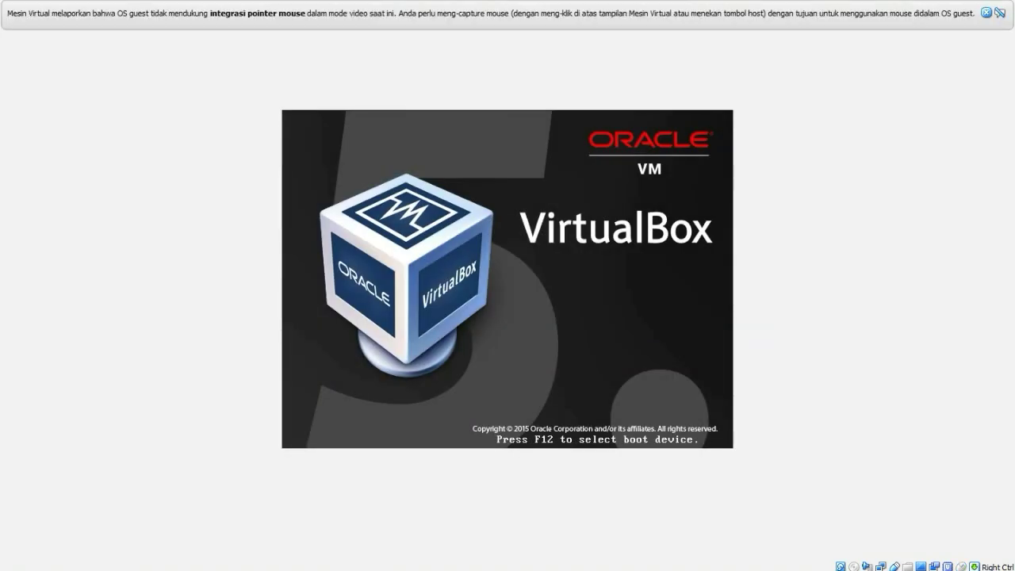
left_click(997, 12)
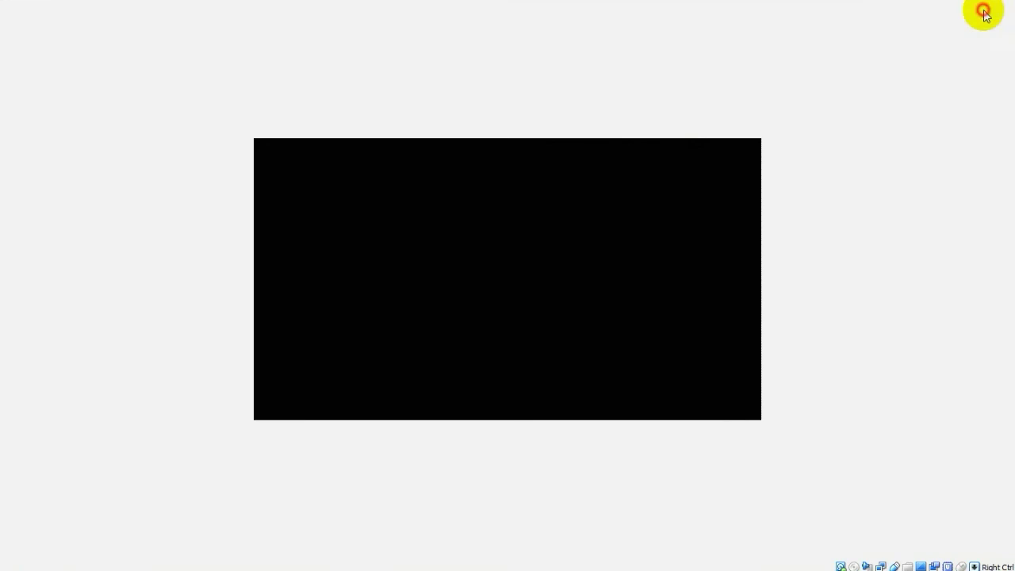
key("Return")
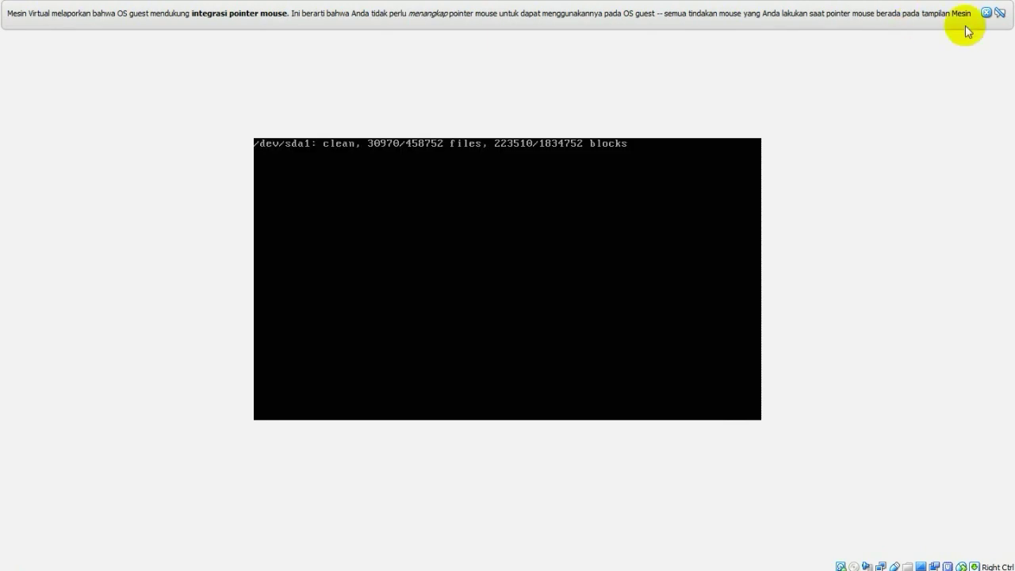
left_click(986, 12)
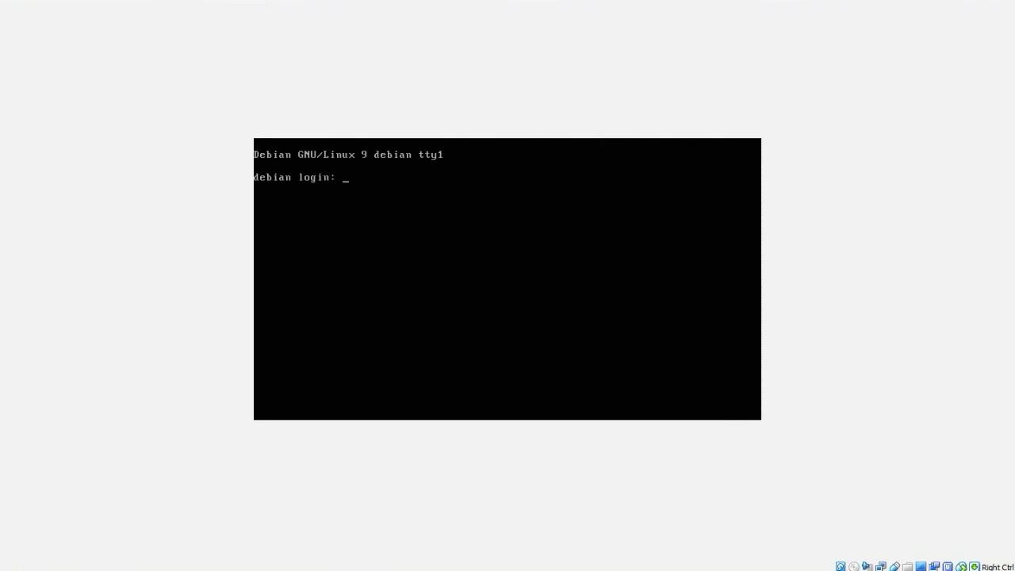
- Log in directly as root with the root password
type("oot")
key("Return")
key("Return")
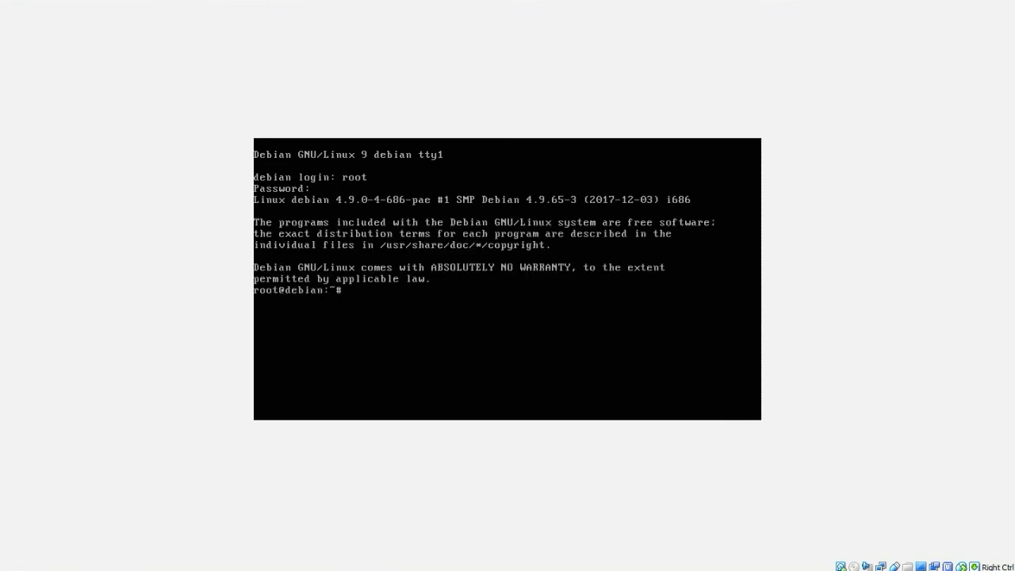